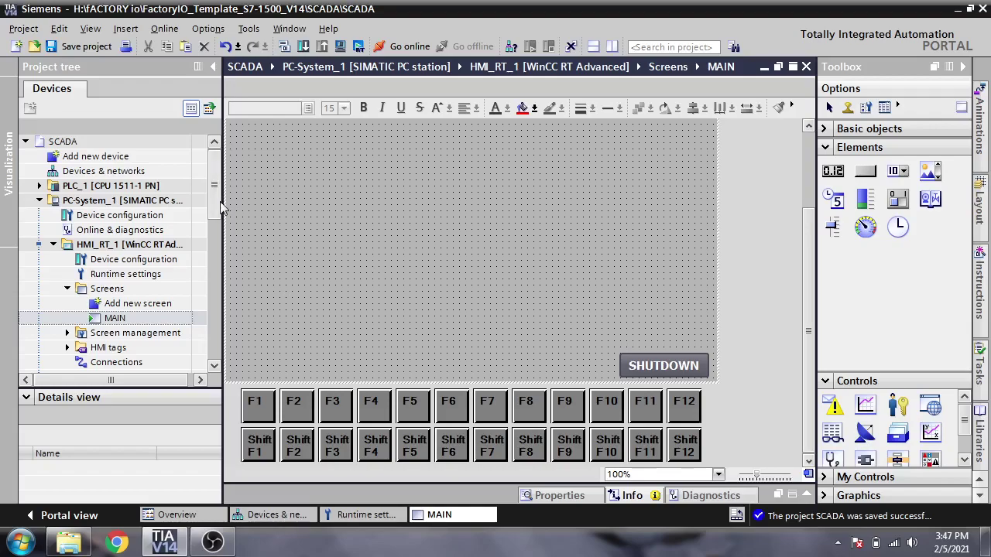
- Scroll the project tree down to HMI_RT_1's Screens folder
scroll(220, 220, "down", 1)
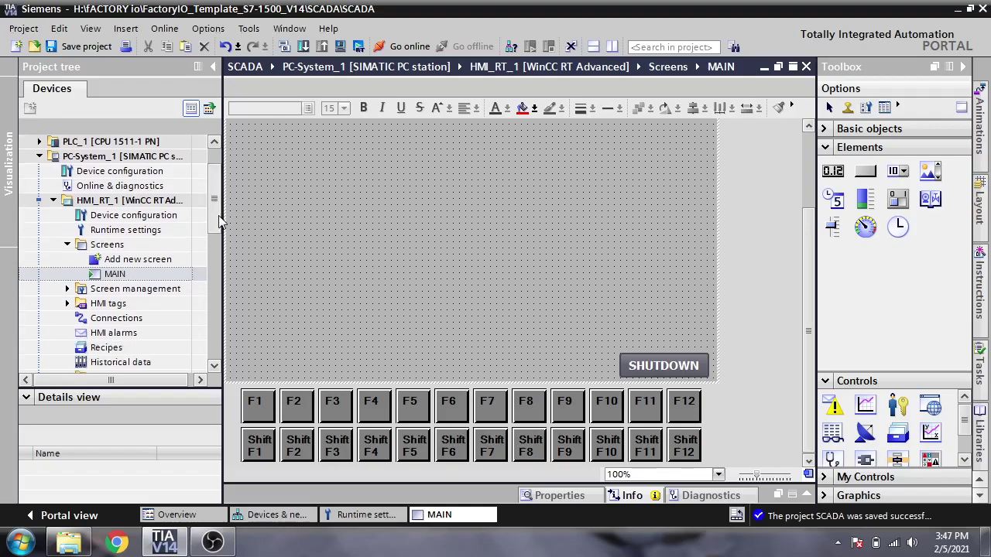
- Add a new screen under HMI_RT_1 and rename Screen_1 to TREND
double_click(164, 262)
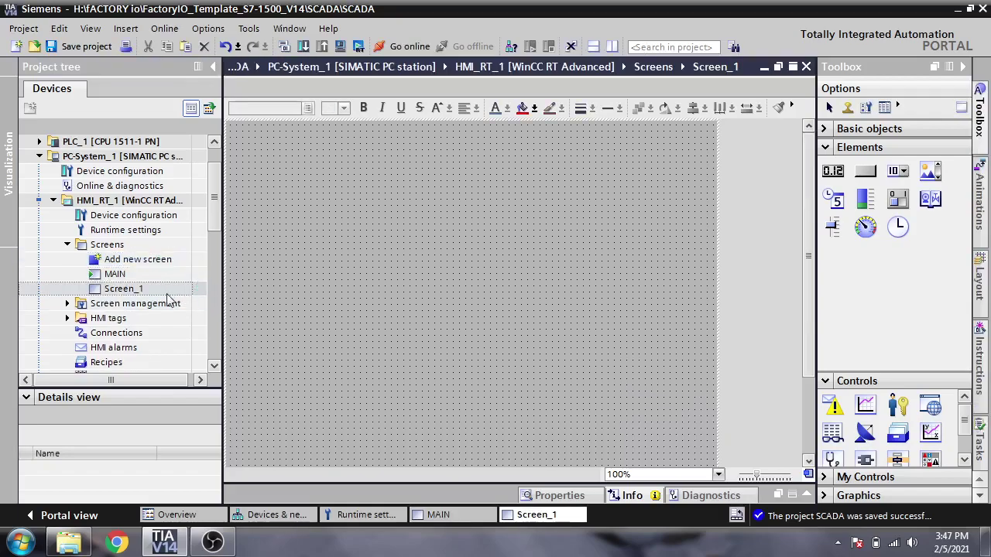
right_click(167, 296)
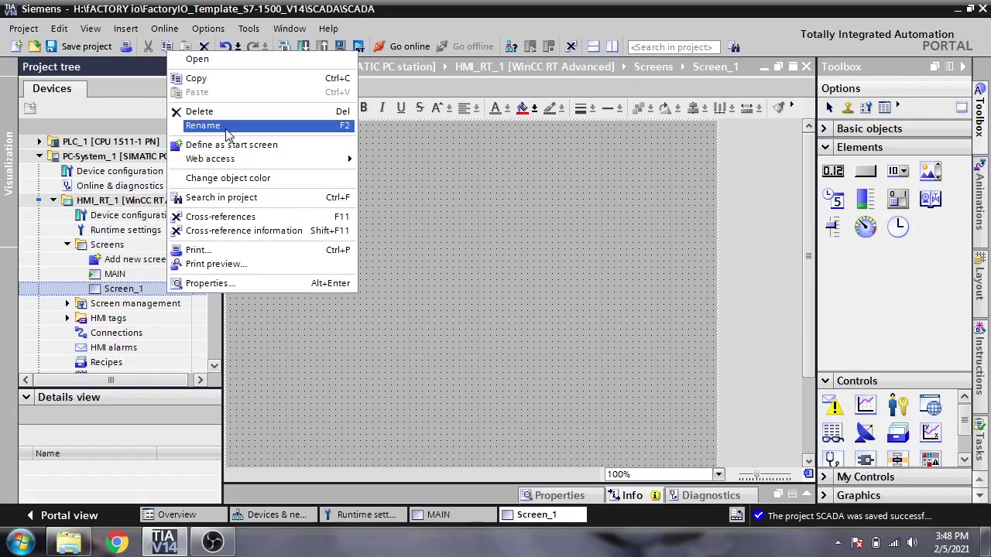
left_click(202, 125)
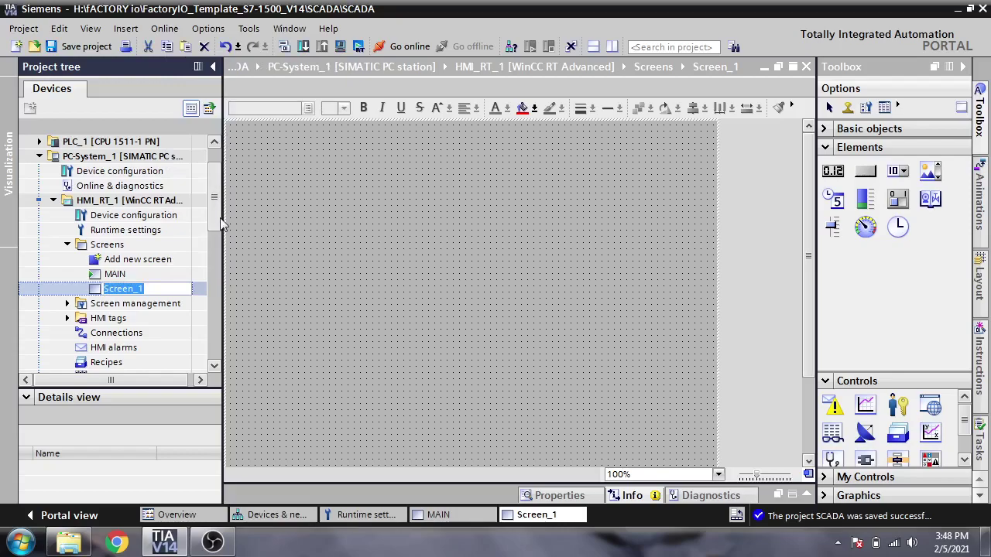
type("TREB")
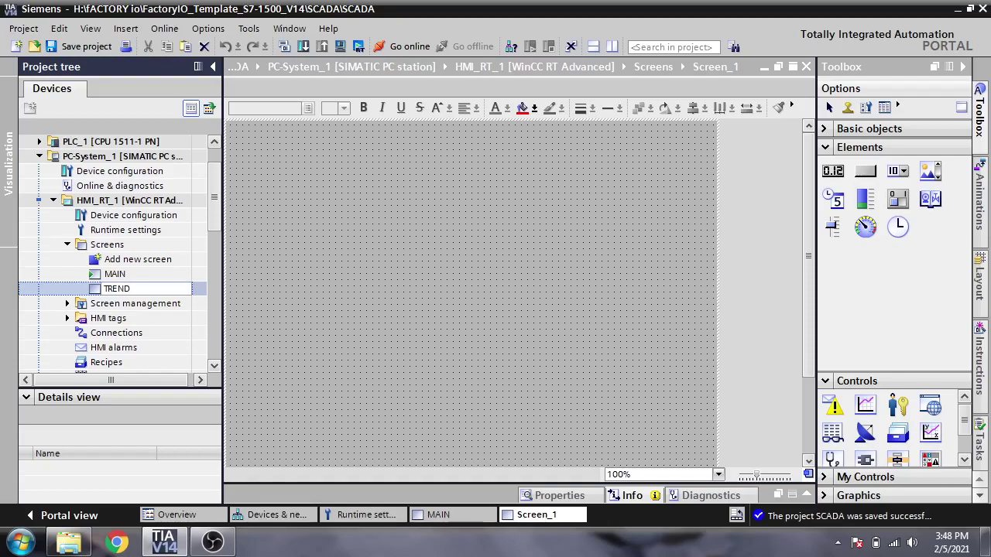
key("Return")
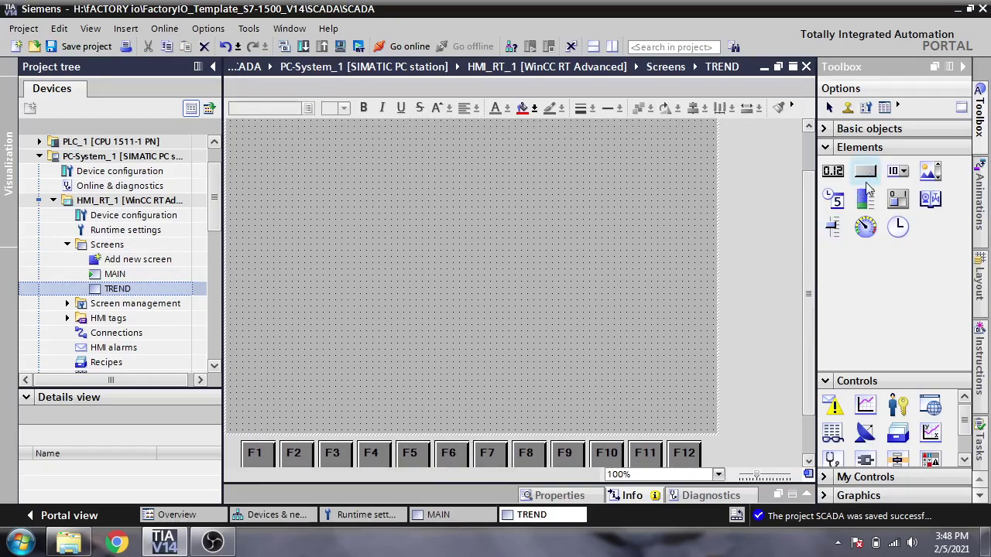
- Drop a button labelled MAIN at the TREND screen's lower left, then show the screen's properties
left_click_drag(865, 182, 268, 418)
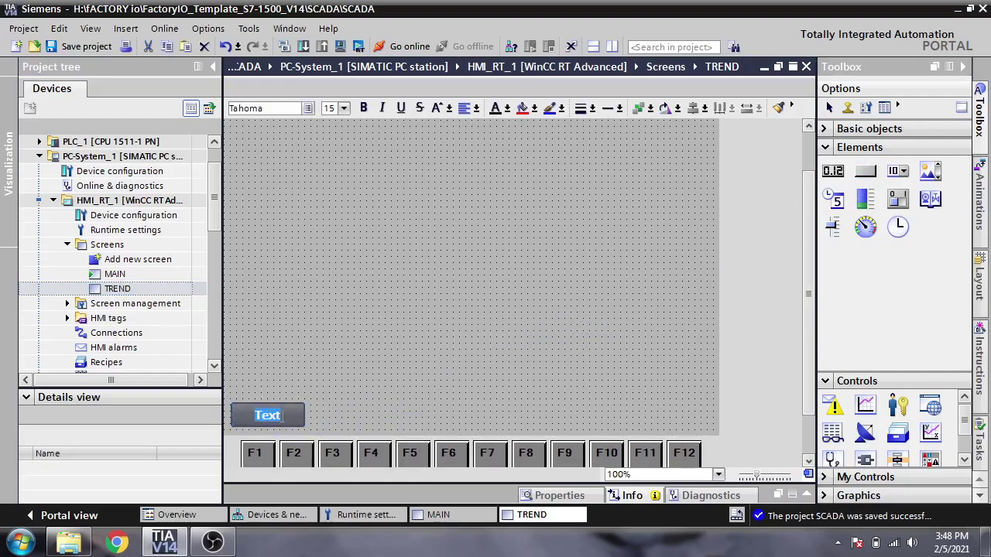
type("T")
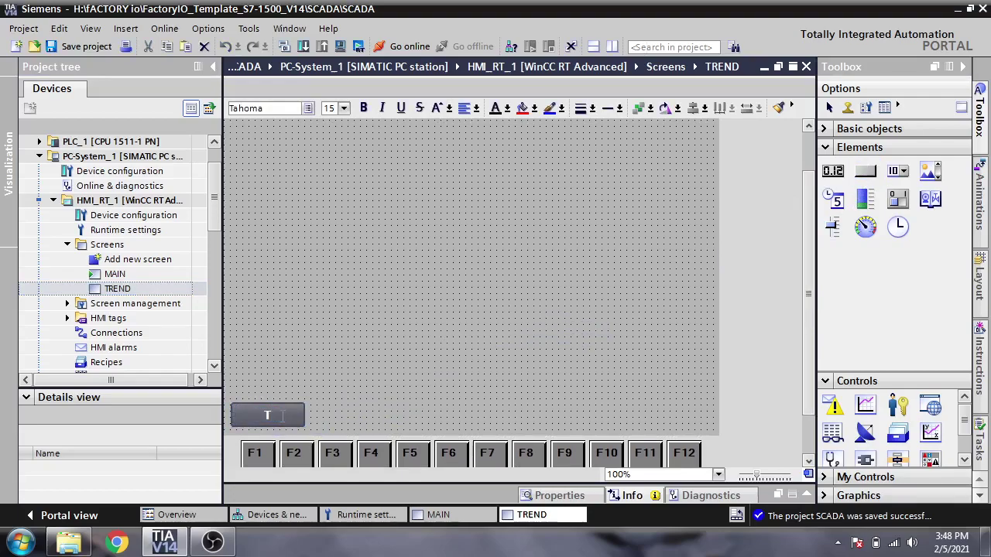
type("MAIN")
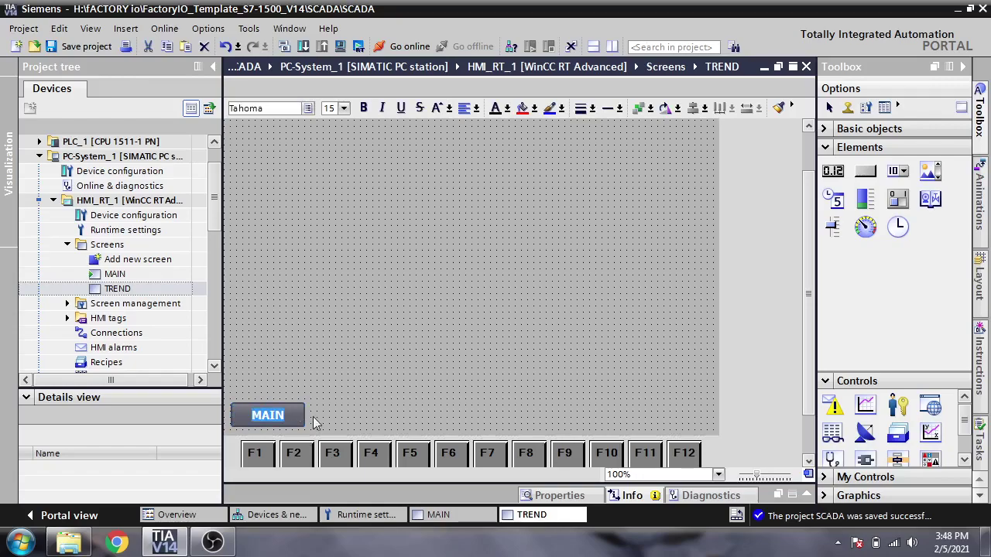
double_click(365, 402)
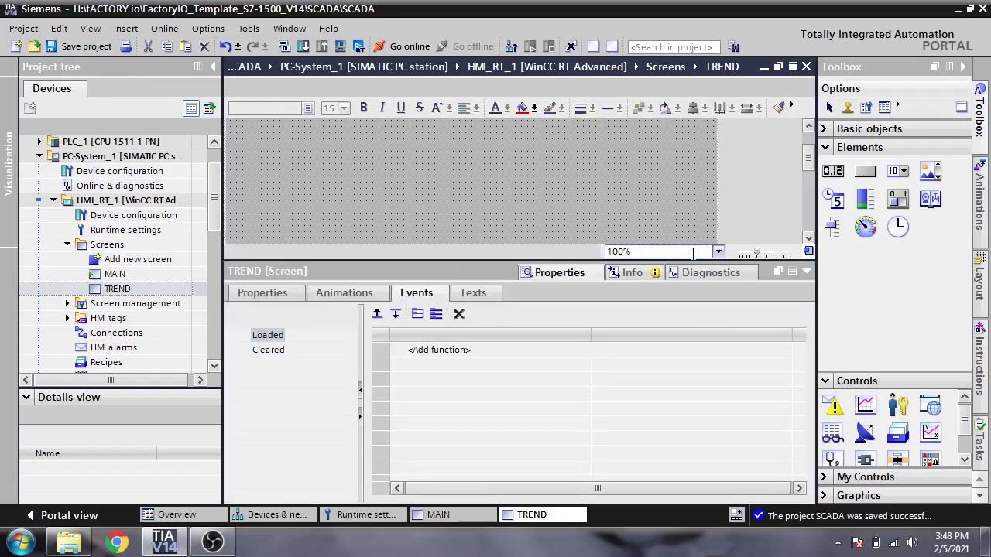
- Try red text on the MAIN button, then set the text back to white
left_click_drag(809, 160, 811, 217)
left_click(298, 171)
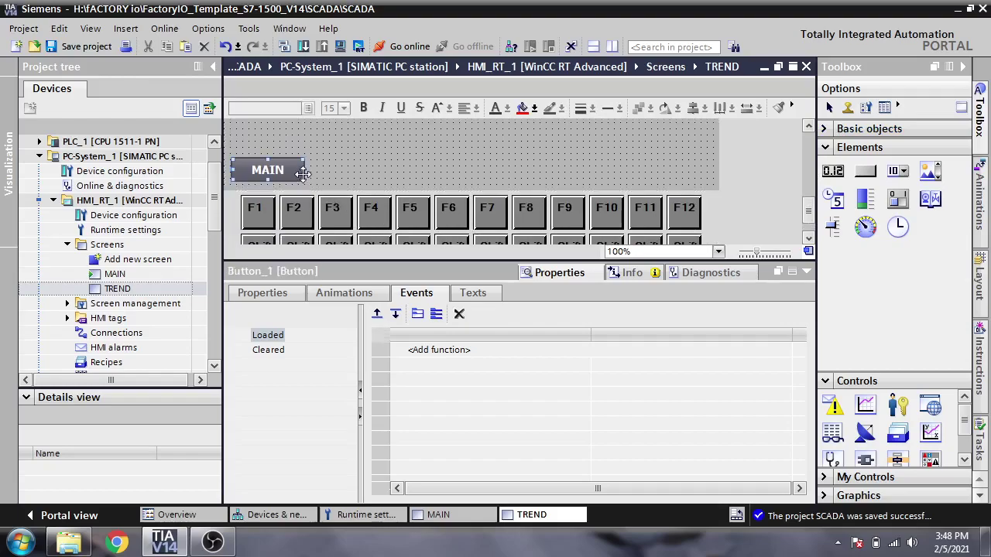
left_click(263, 294)
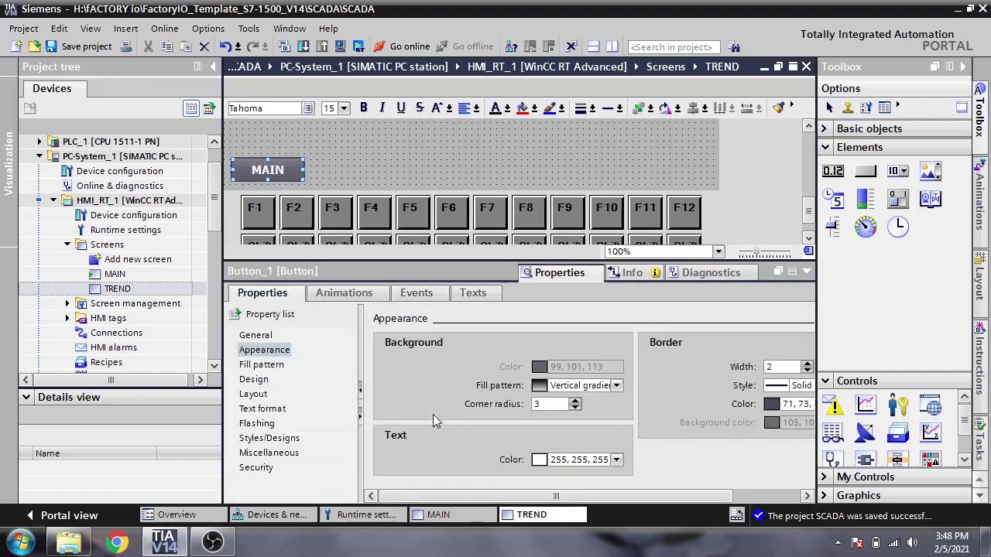
mouse_move(561, 495)
left_mouse_down()
mouse_move(576, 495)
mouse_move(567, 495)
left_mouse_up()
left_click(614, 460)
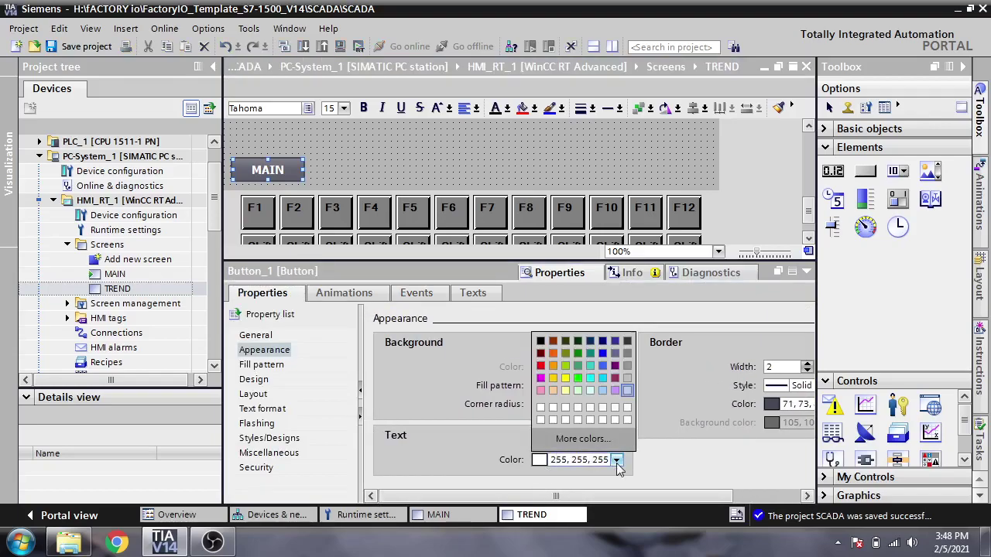
left_click(540, 365)
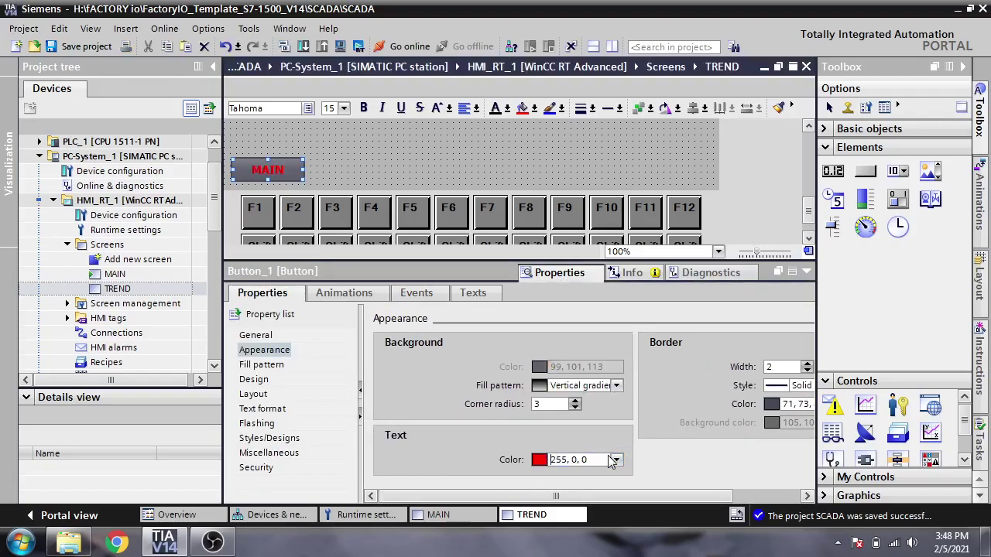
left_click(615, 459)
left_click(627, 390)
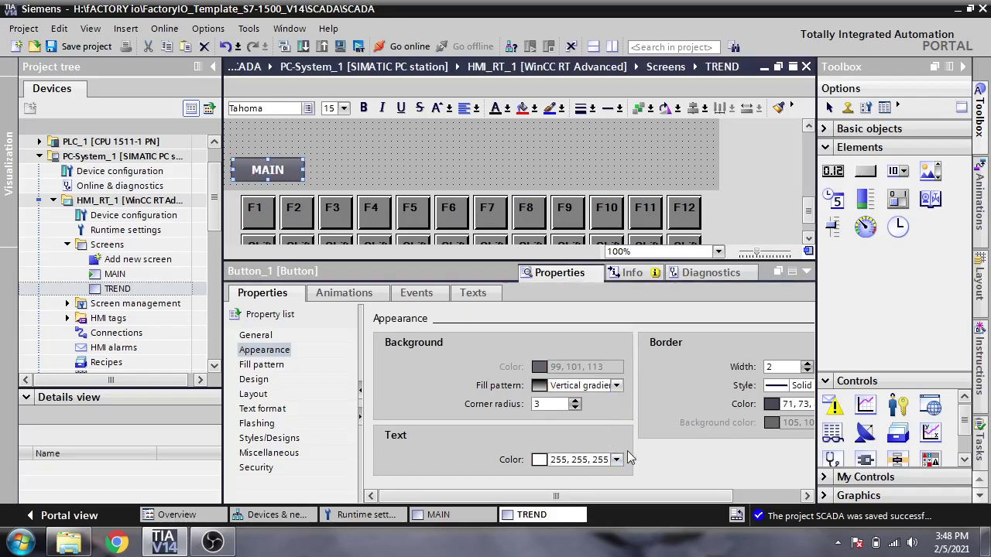
- Turn the MAIN button's border red, then restore the original 71, 73, 87 colour
left_click_drag(606, 495, 664, 489)
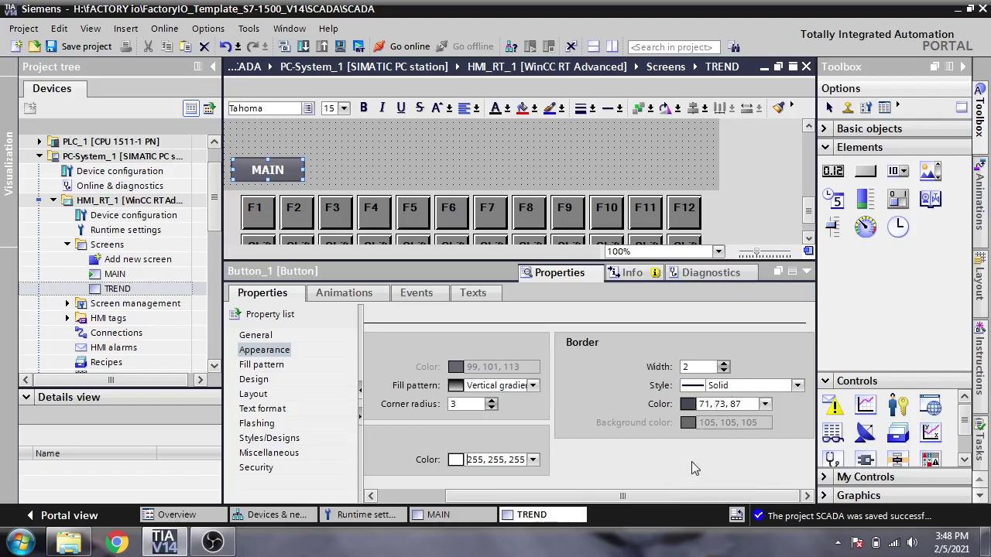
left_click(764, 405)
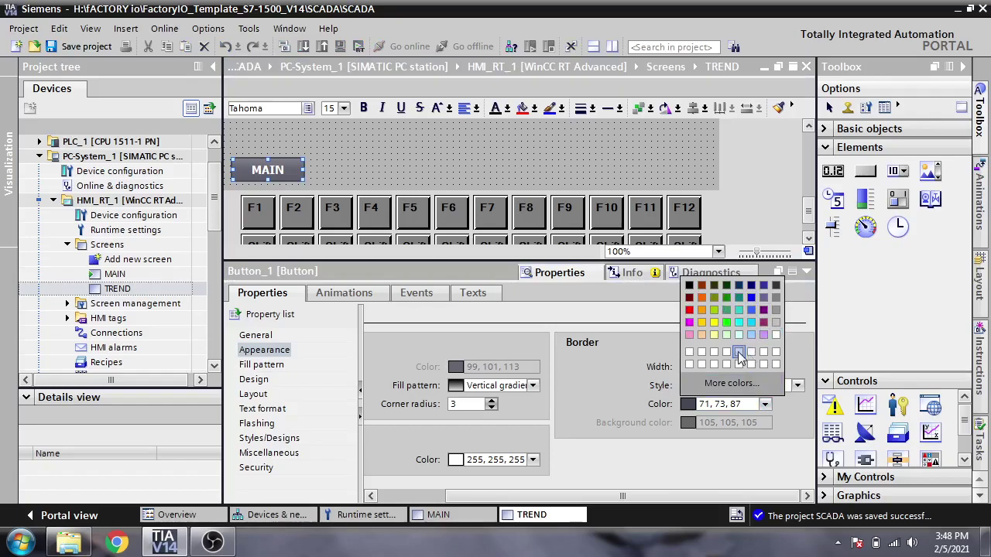
left_click_drag(739, 404, 702, 404)
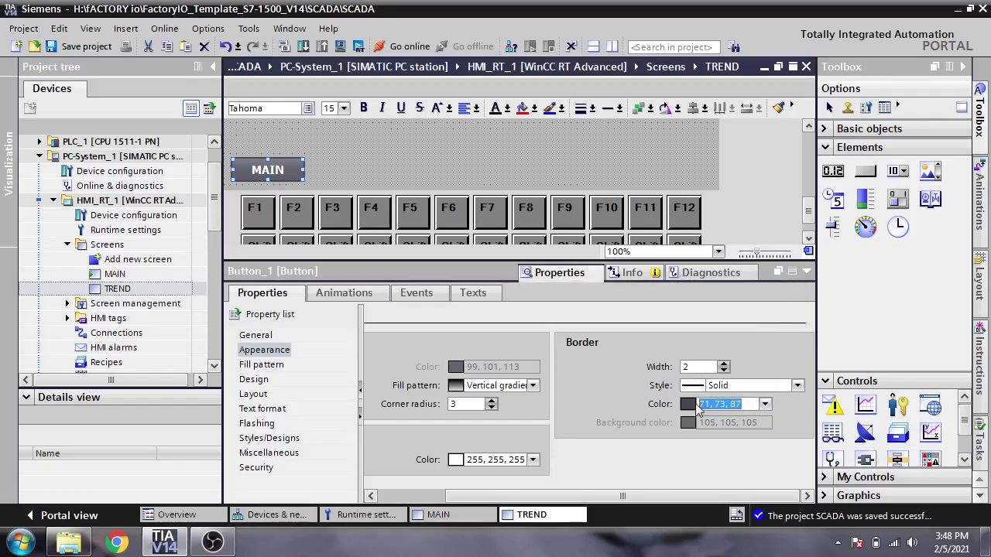
right_click(701, 404)
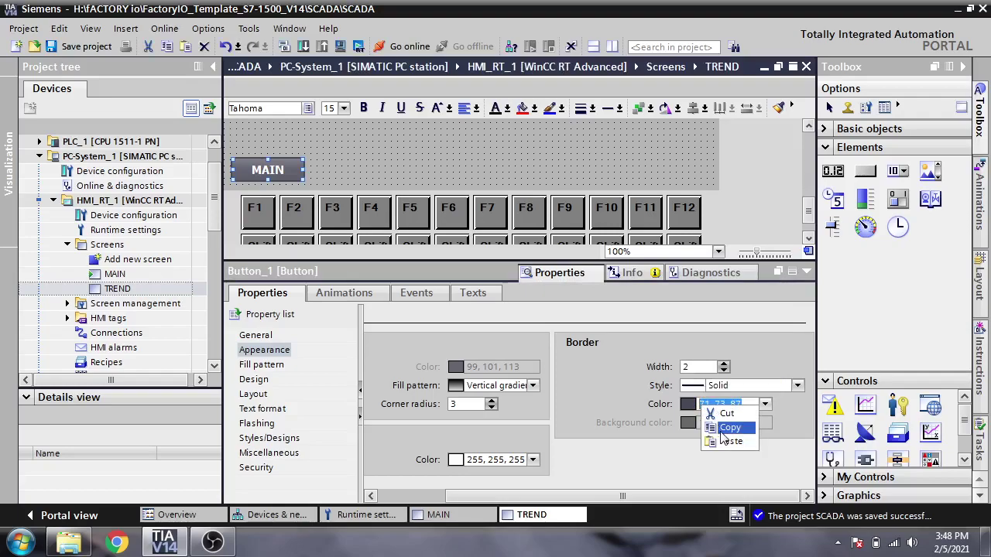
left_click(755, 426)
left_click(764, 404)
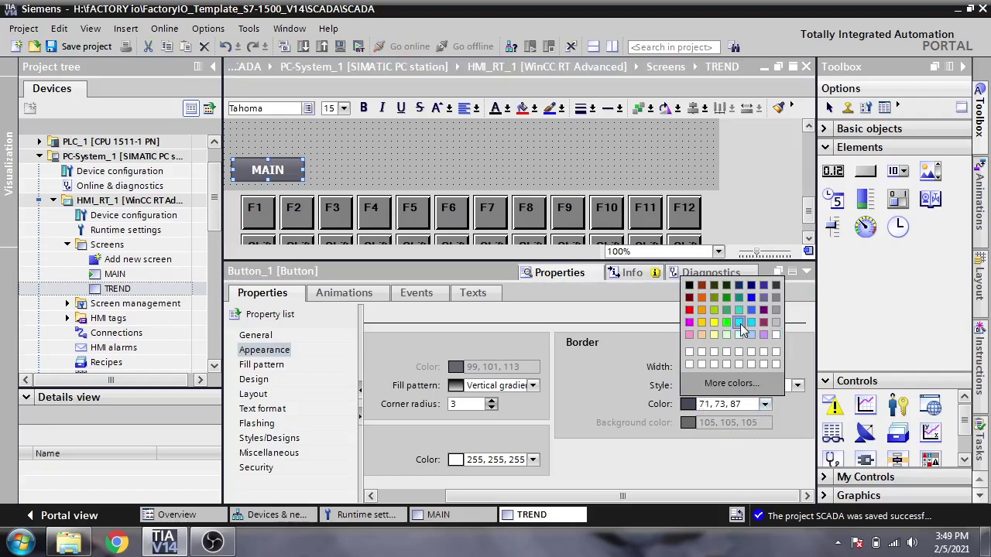
left_click(689, 311)
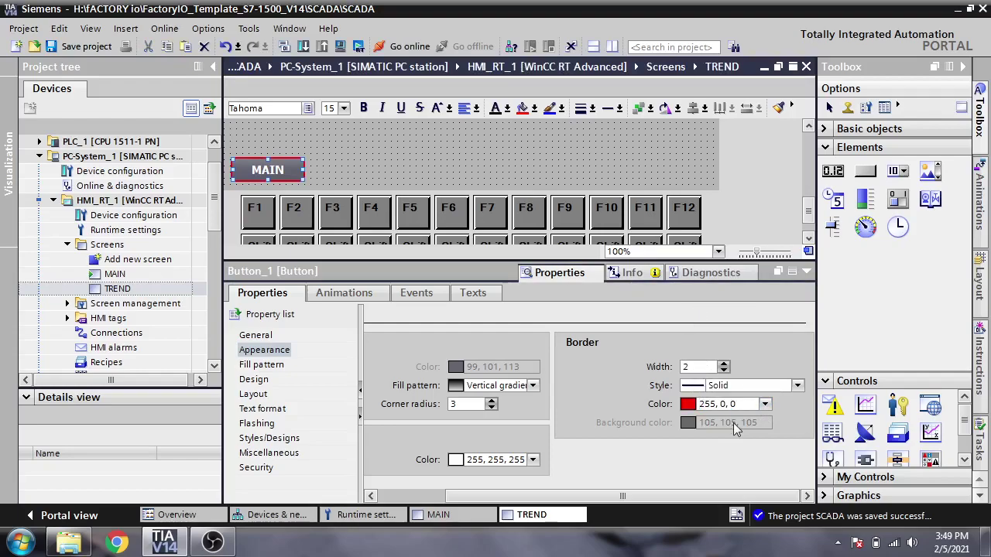
left_click_drag(744, 404, 660, 410)
key("ctrl+v")
key("Return")
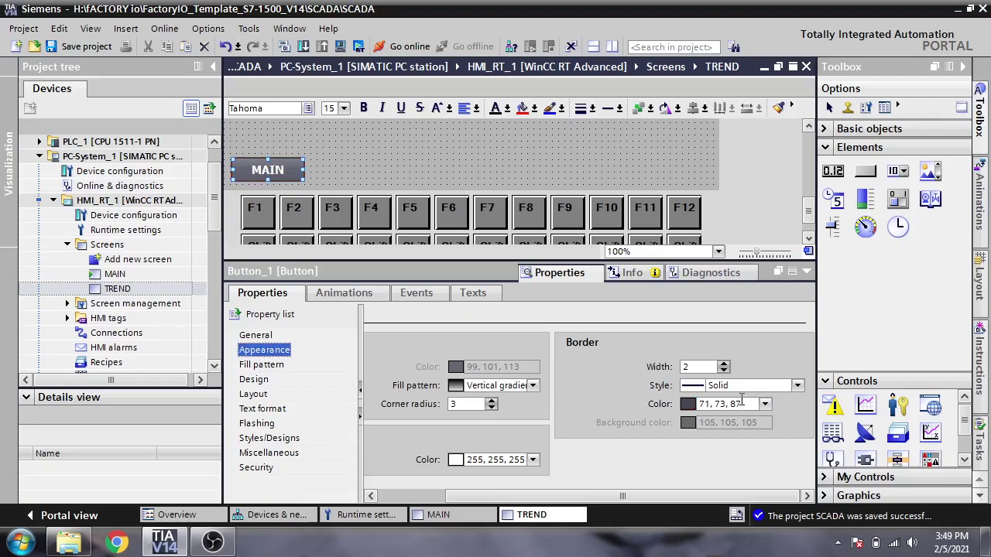
- Browse the button's fill pattern, design, layout, text format, security and styles pages
left_click(278, 365)
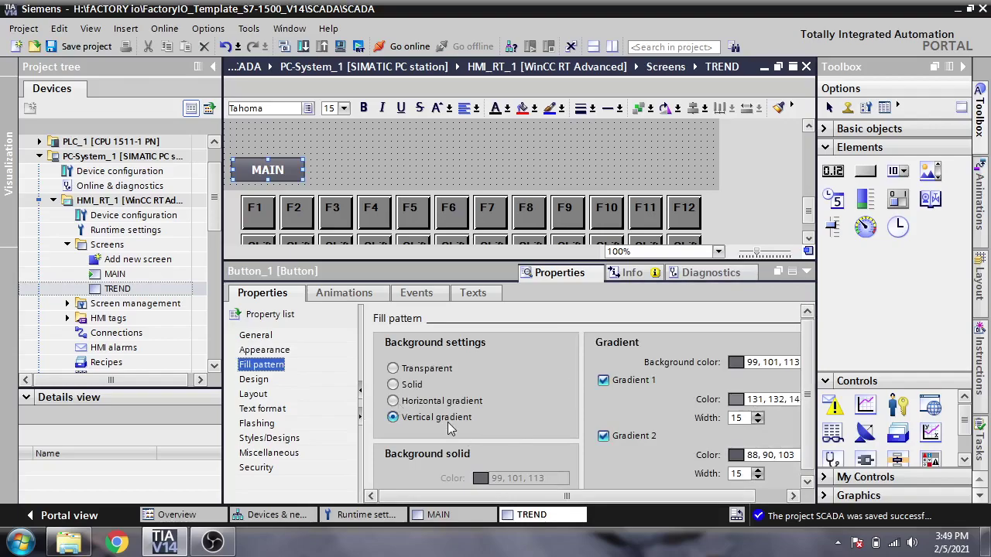
left_click(263, 380)
left_click(263, 395)
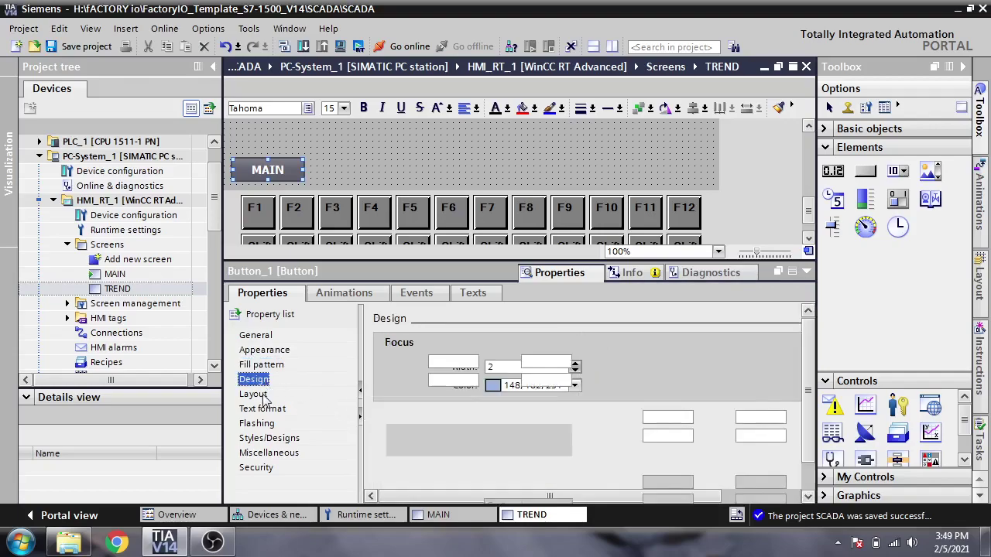
left_click(263, 409)
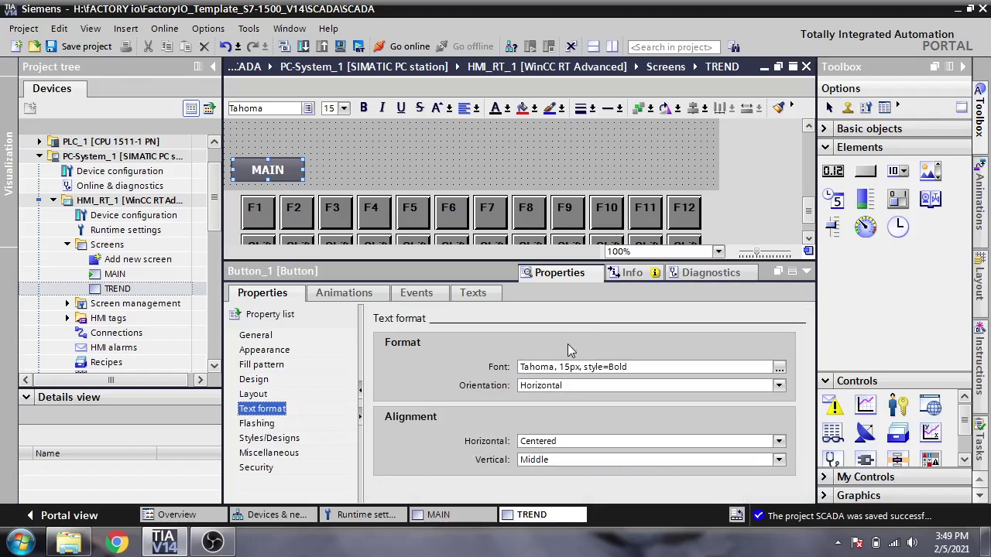
left_click(261, 469)
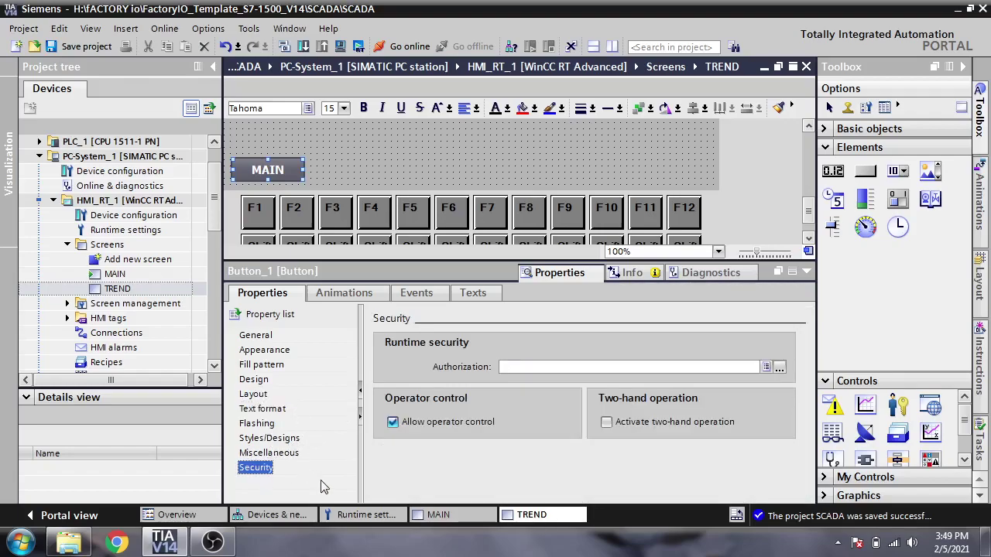
left_click(284, 438)
- Give the MAIN button's Press event the ActivateScreen function with screen name MAIN
left_click(422, 294)
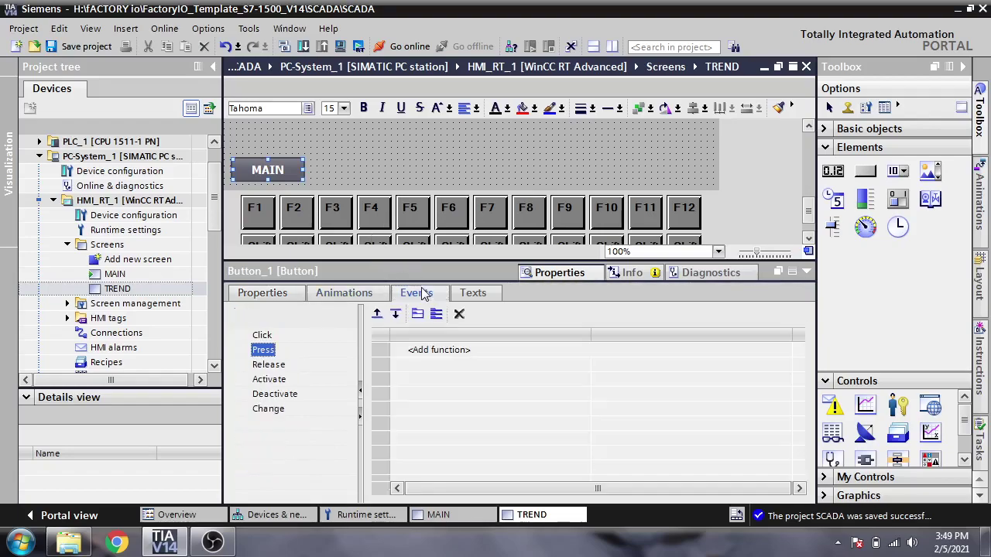
left_click(482, 350)
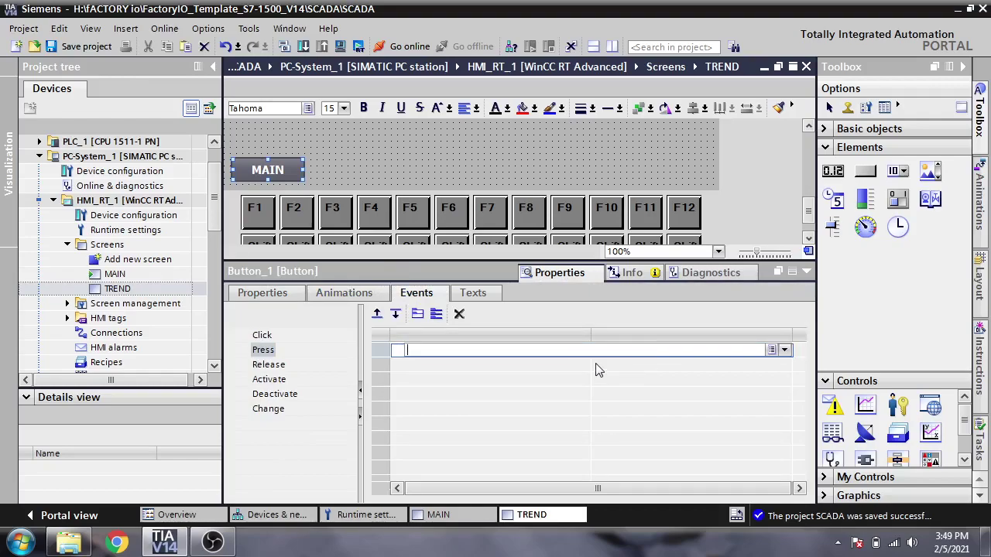
type("sc")
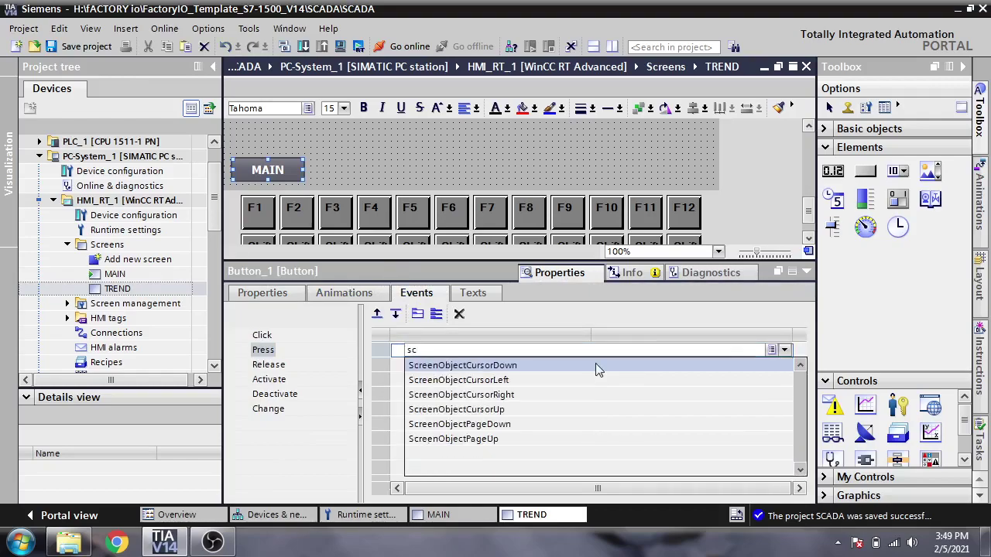
left_click(784, 349)
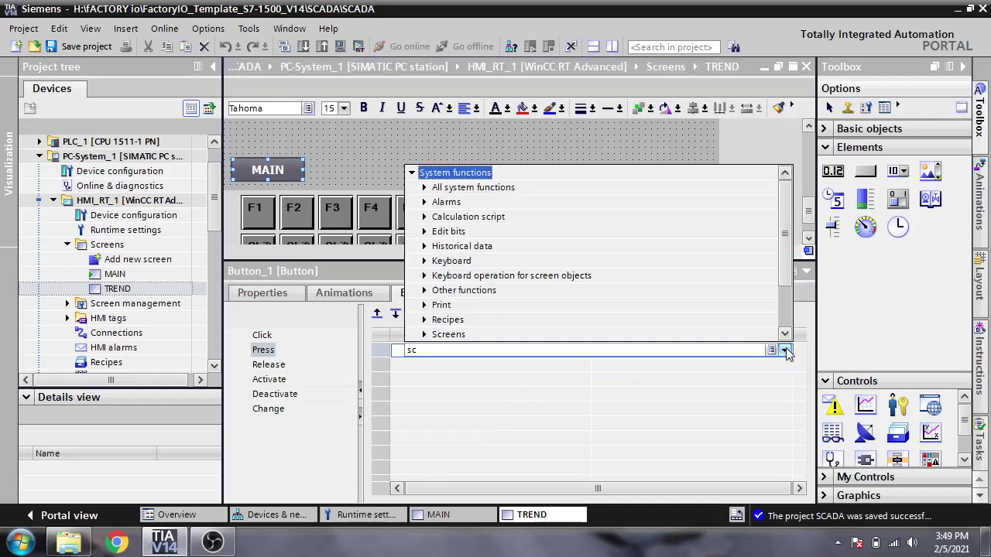
left_click(423, 334)
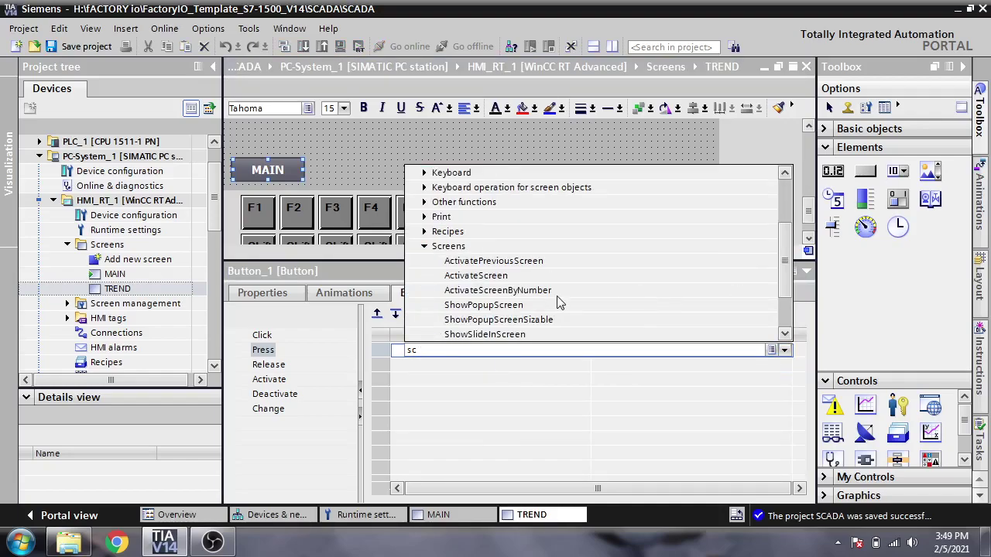
left_click(499, 283)
left_click(498, 279)
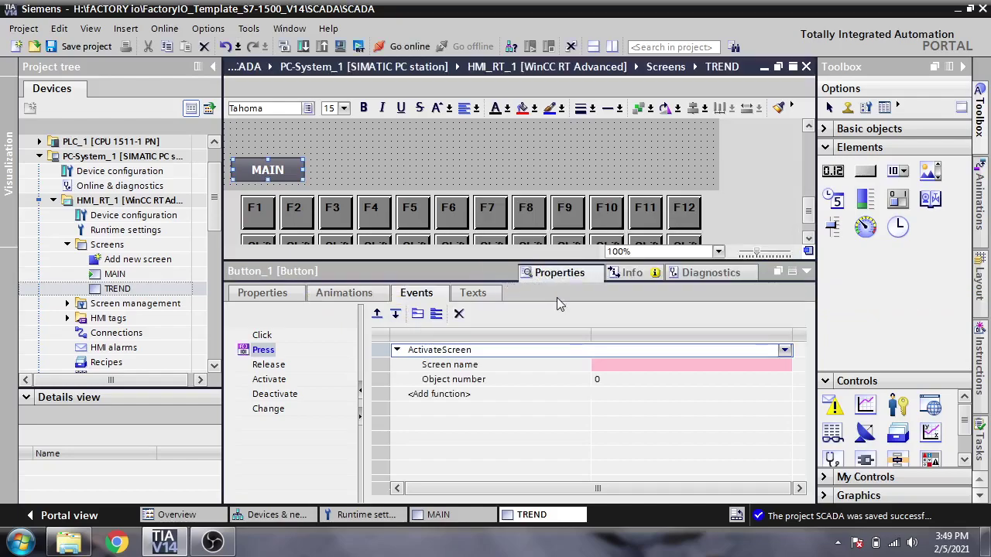
left_click(636, 365)
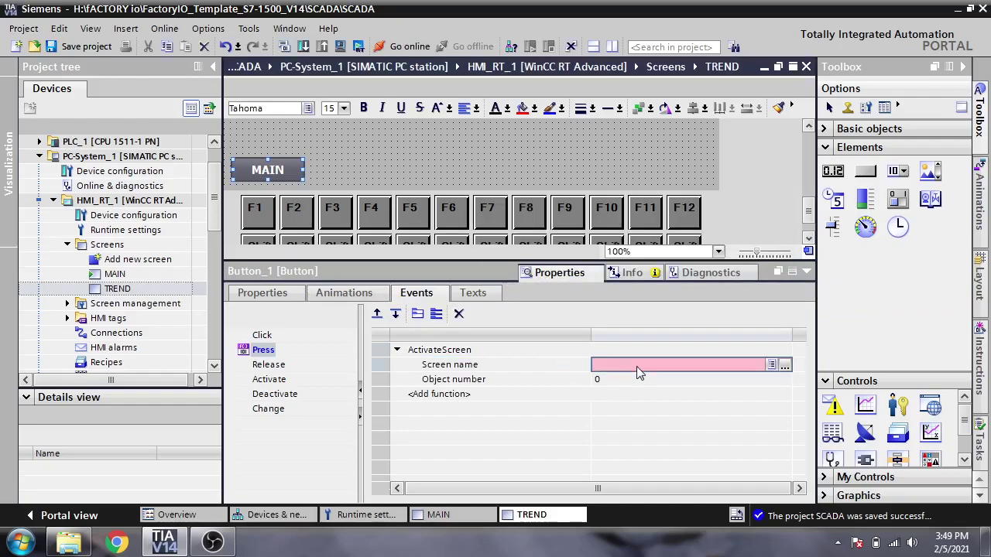
left_click(785, 367)
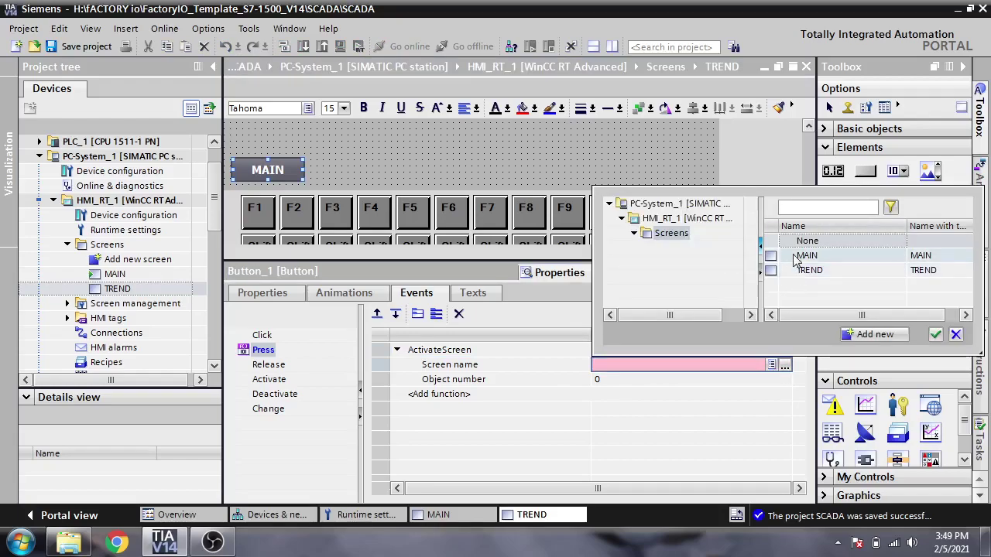
left_click(770, 255)
left_click(720, 382)
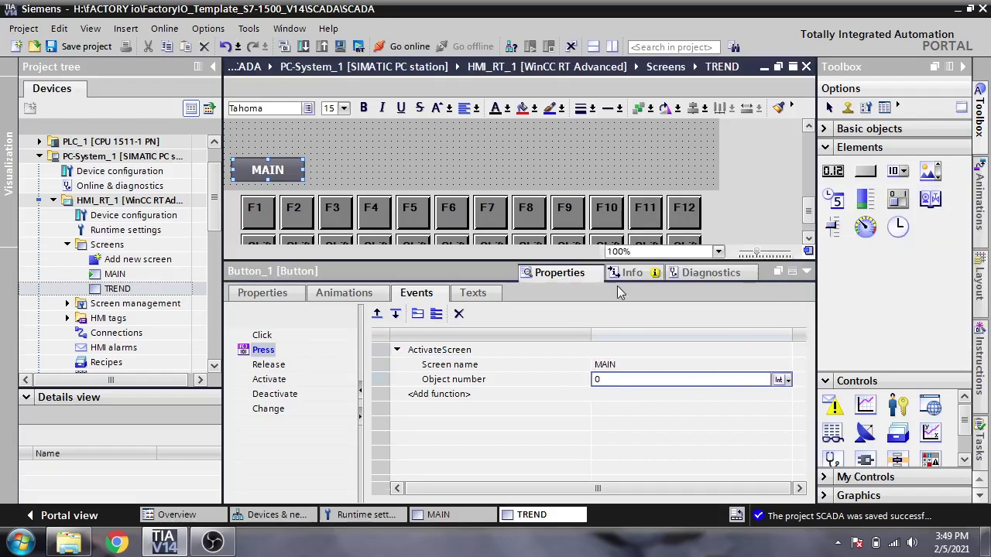
left_click(806, 272)
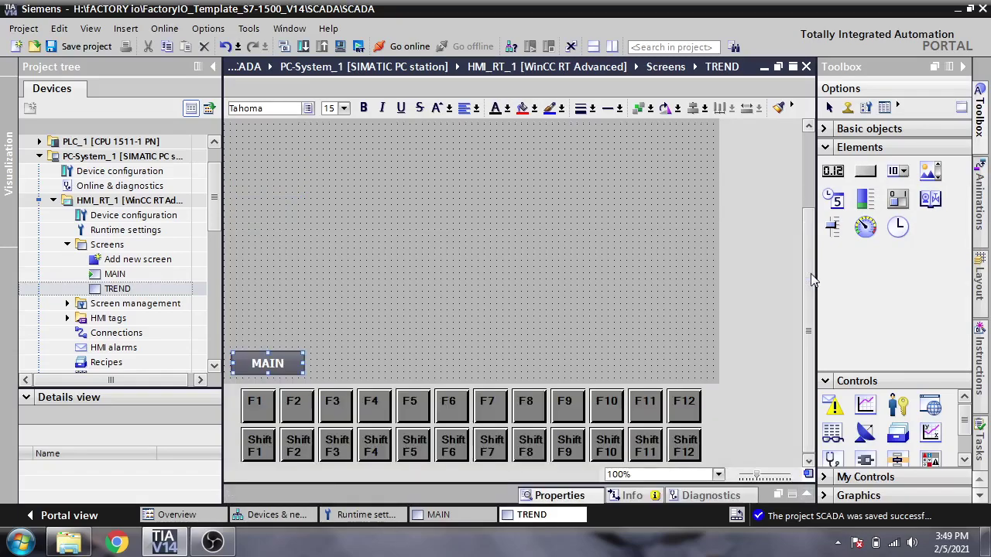
- Place a button labelled TREND at the bottom-left of the MAIN screen
double_click(160, 275)
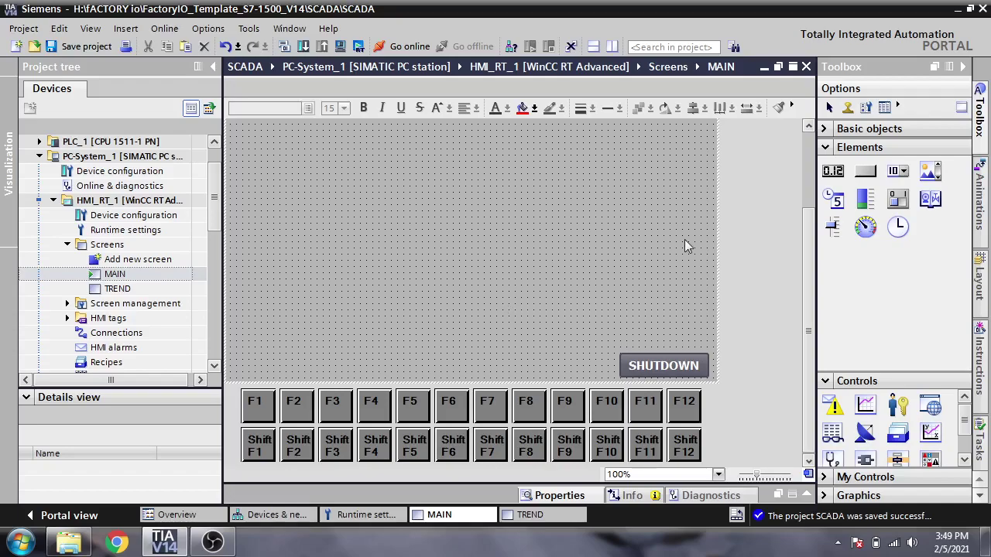
left_click(865, 171)
left_click_drag(469, 325, 267, 374)
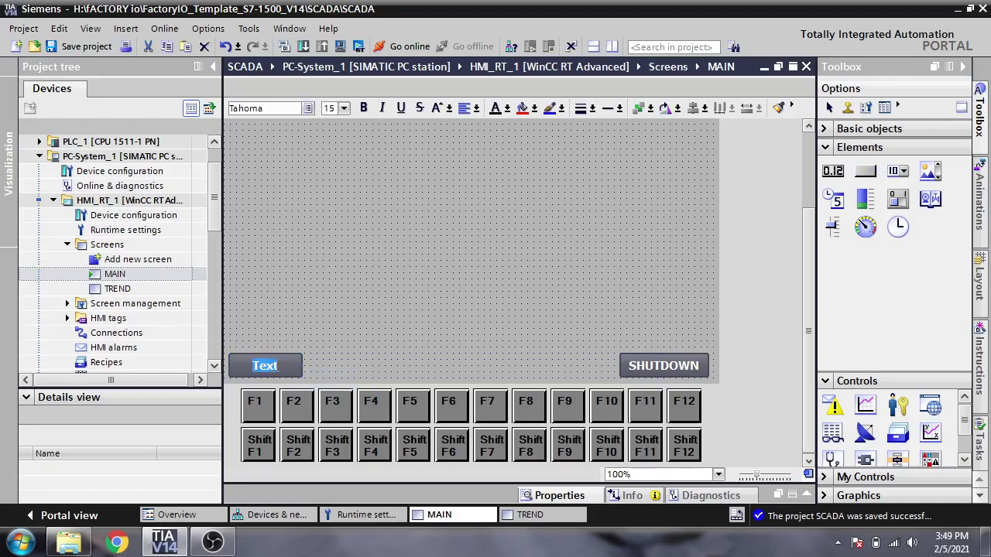
type("TREND")
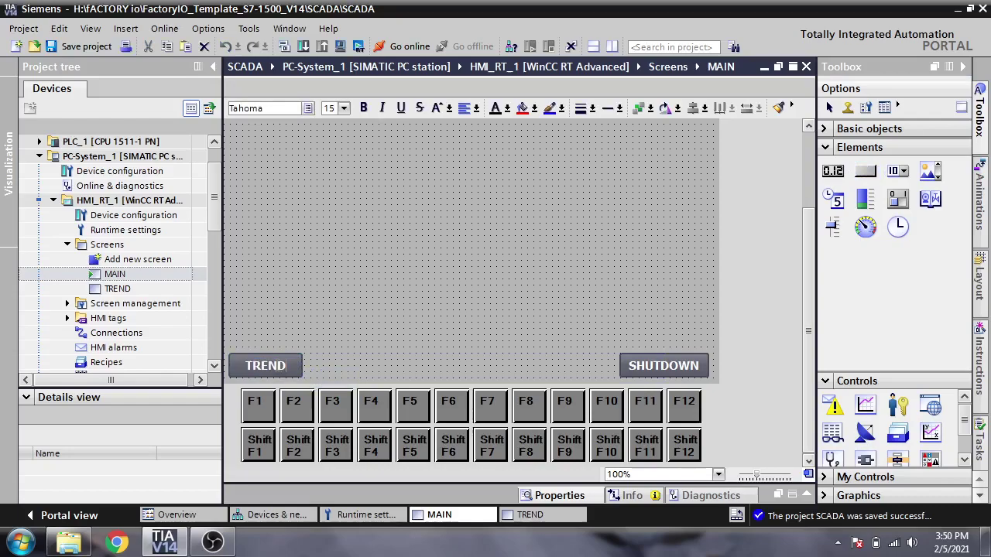
left_click(287, 365)
double_click(287, 366)
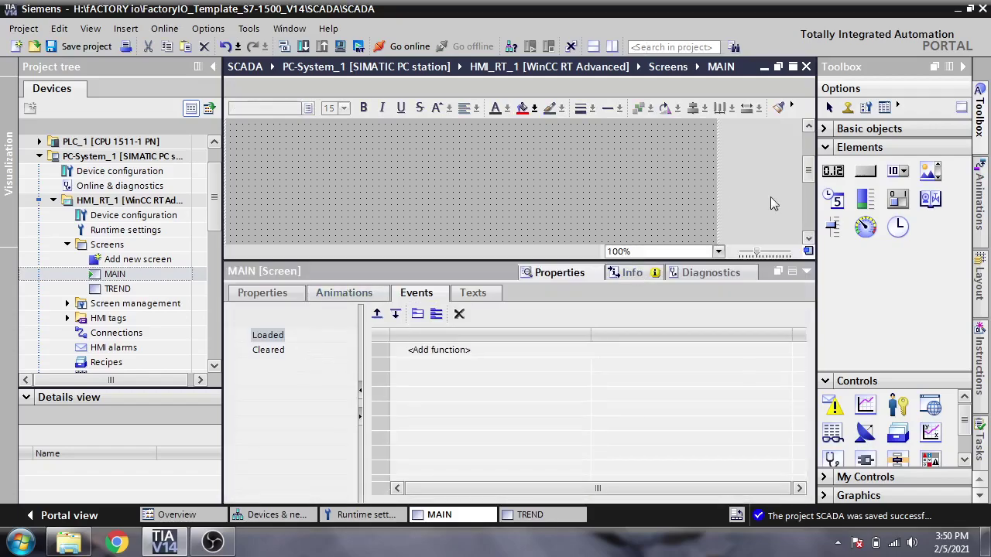
- Add ActivateScreen to the TREND button's Press event, targeting the TREND screen
left_click_drag(808, 169, 810, 213)
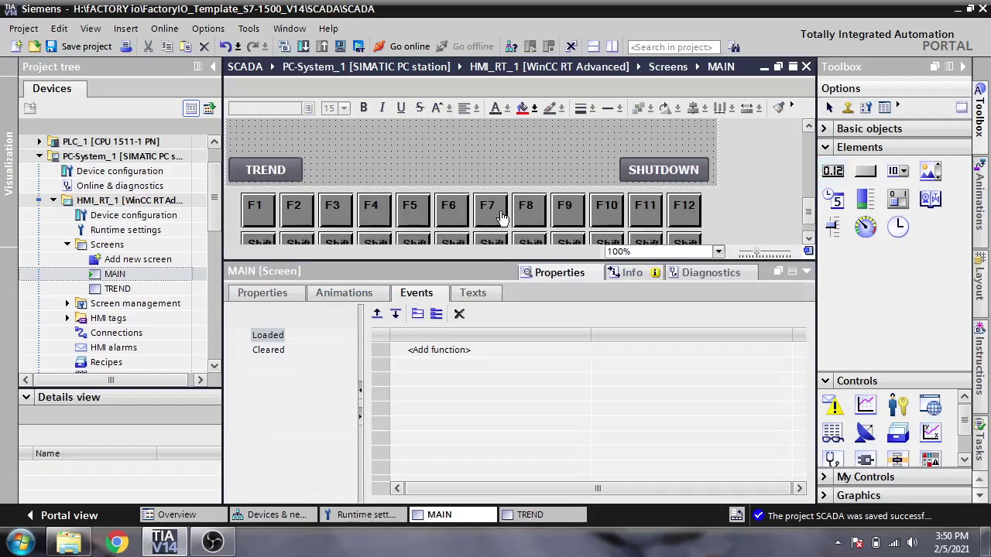
left_click(286, 170)
left_click(458, 351)
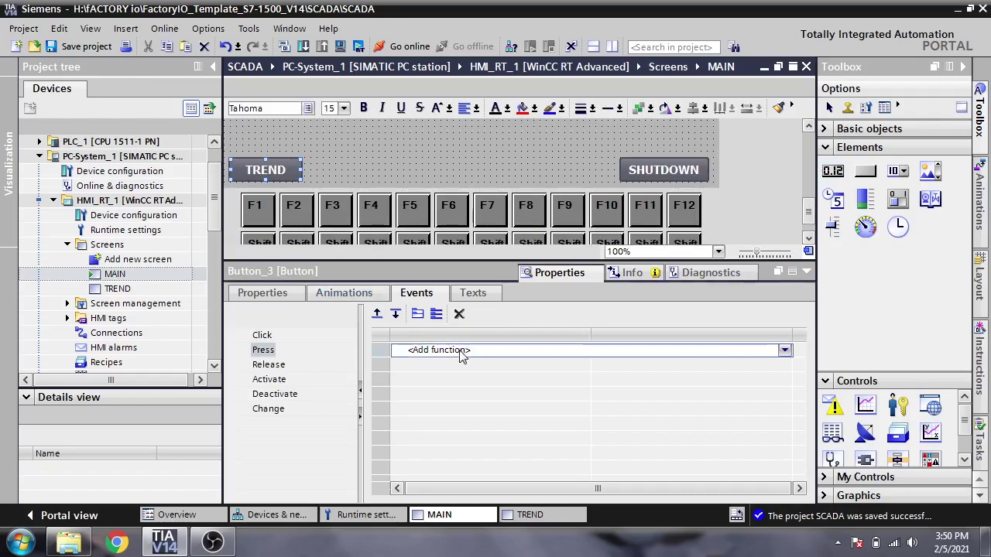
type("act")
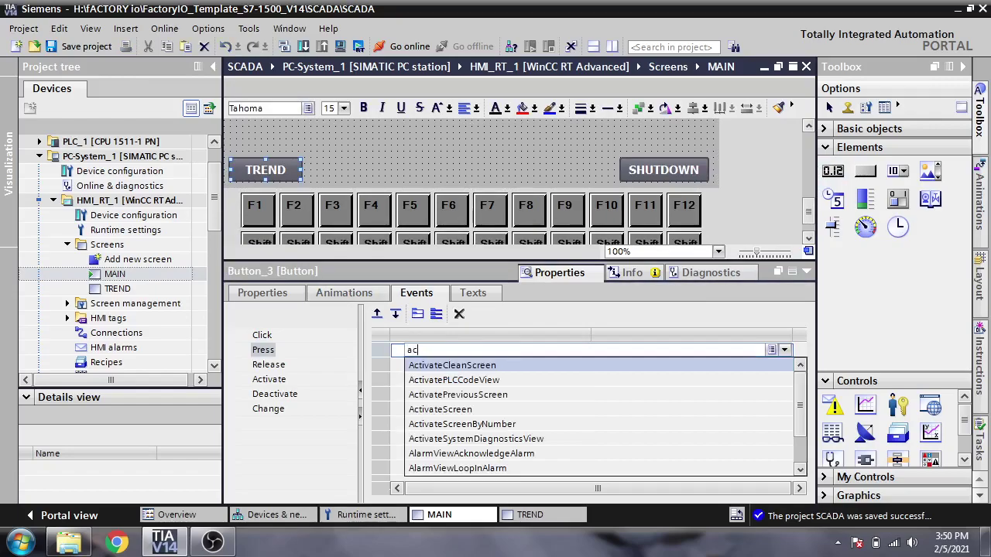
left_click(499, 411)
left_click(658, 365)
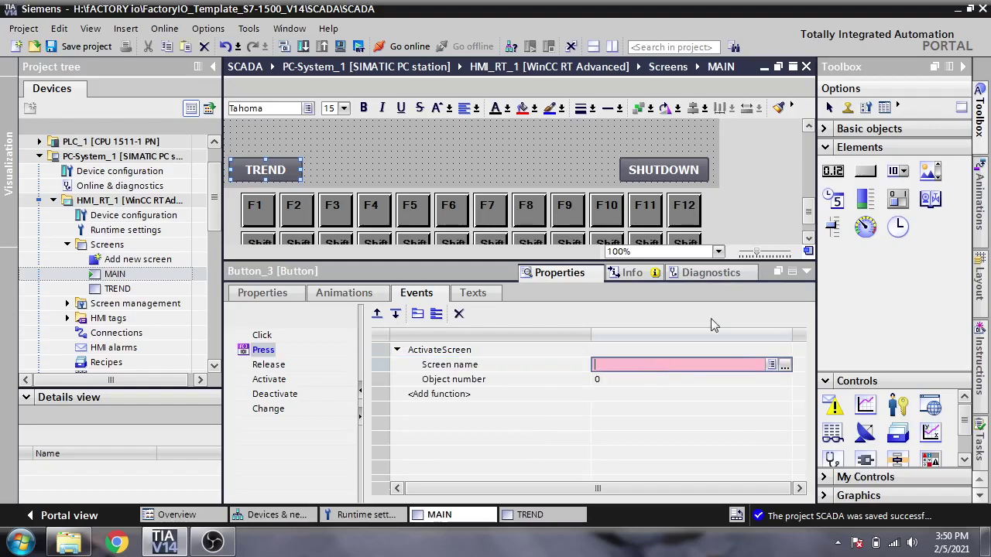
left_click(784, 365)
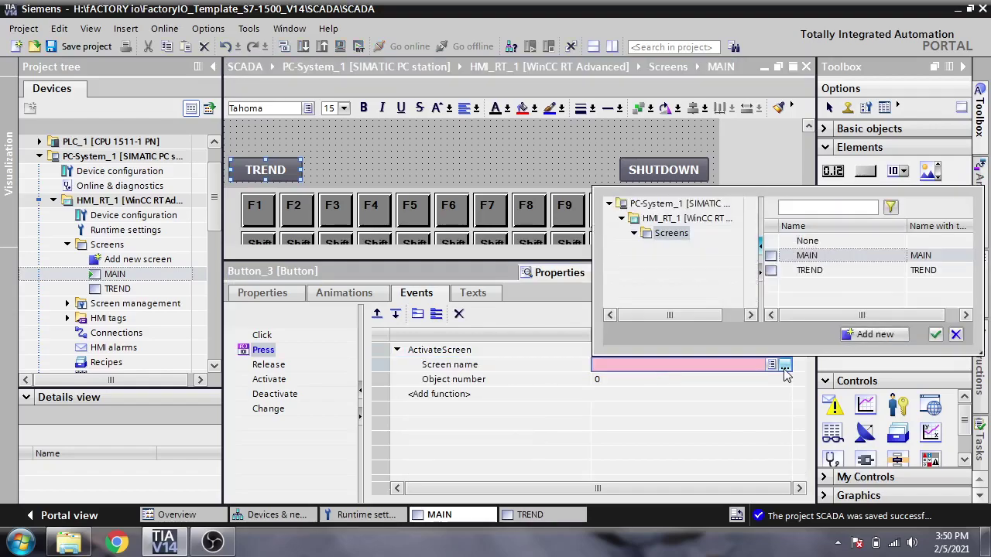
left_click(809, 271)
- Confirm TREND as the target screen and collapse the properties inspector
left_click(935, 334)
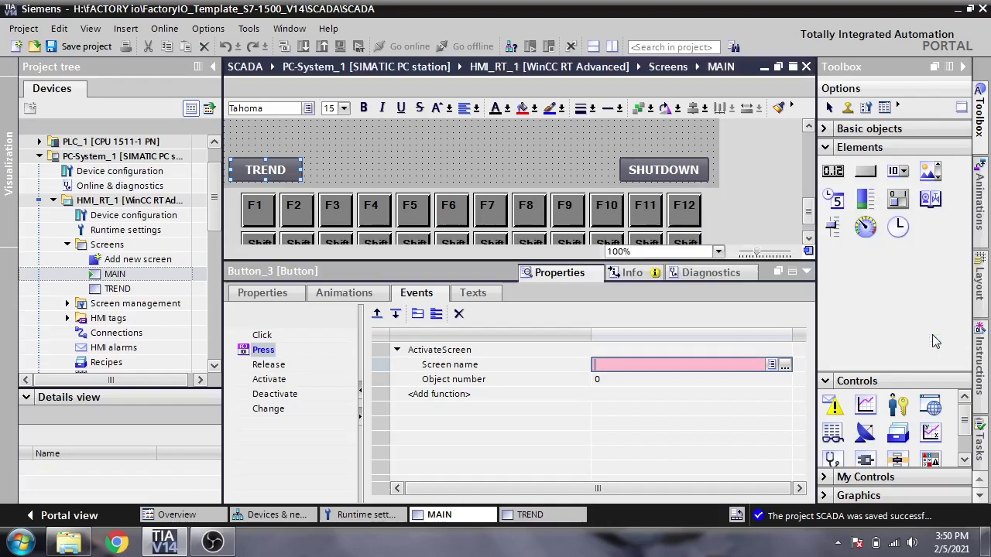
left_click(806, 272)
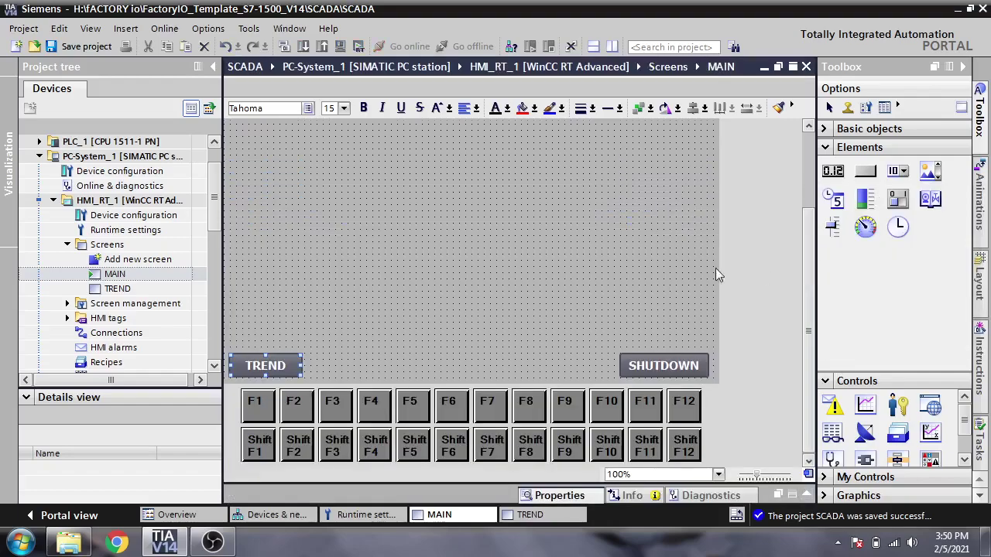
left_click(620, 262)
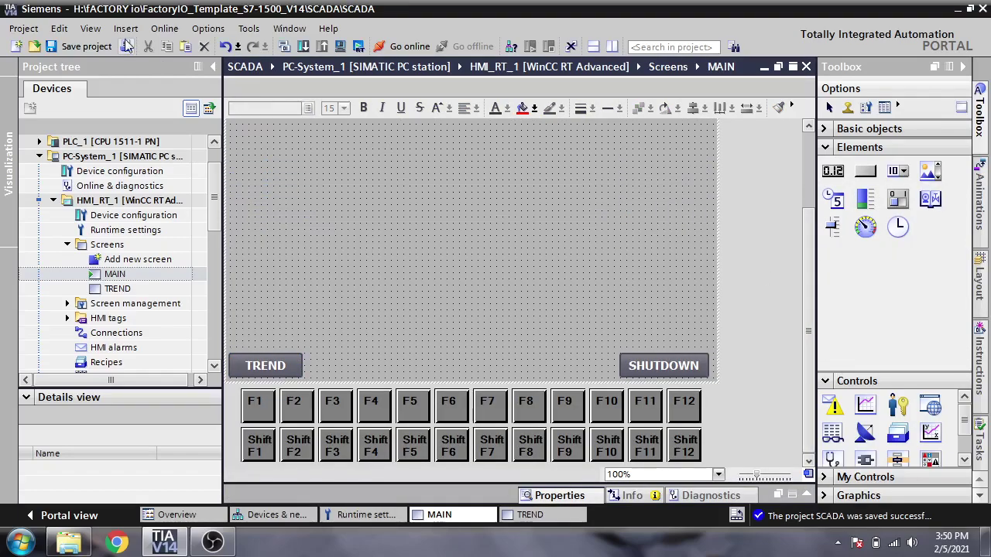
- Save the project, compile the HMI, and inspect the Button_1 invalid position warning
left_click(91, 48)
left_click(284, 46)
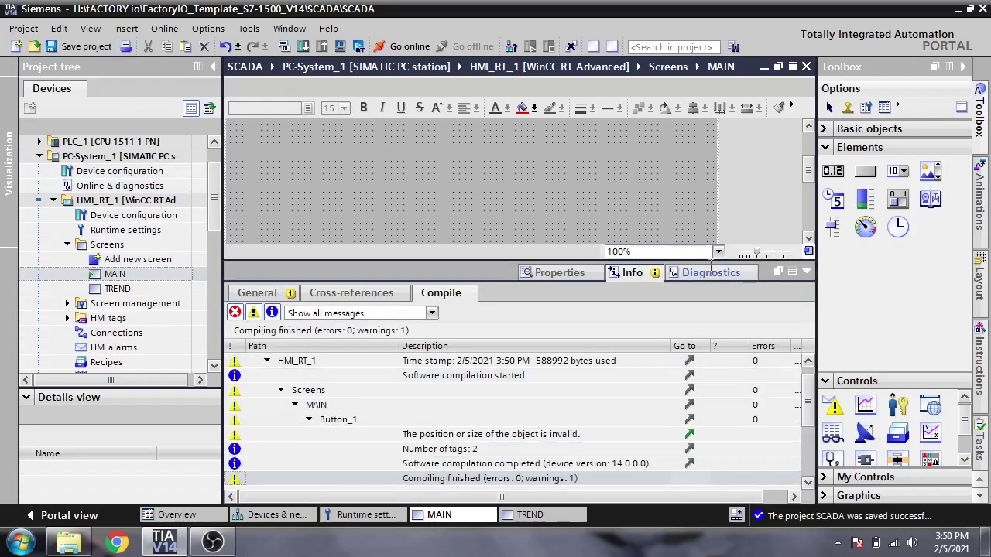
left_click(506, 424)
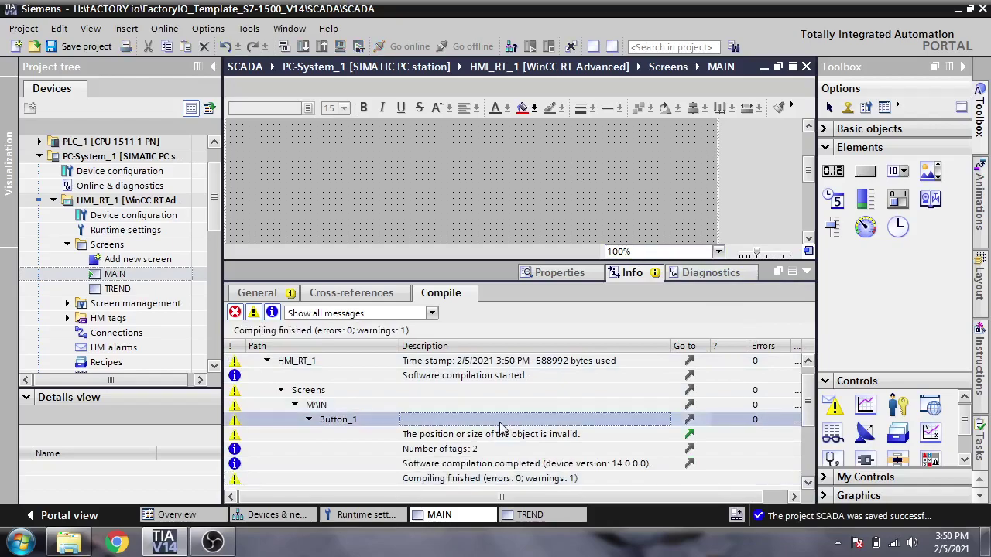
double_click(516, 437)
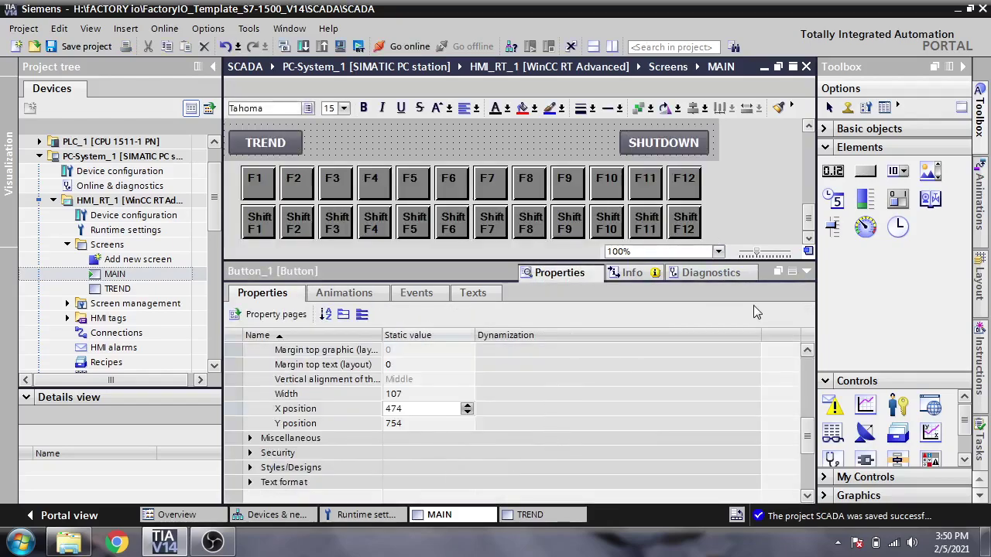
left_click(807, 273)
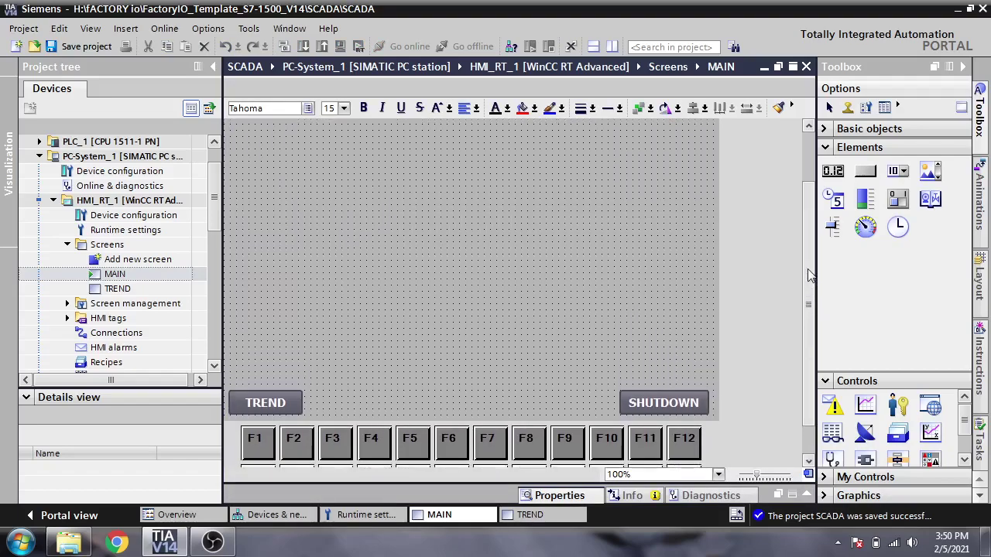
scroll(807, 281, "up", 1)
- Run the HMI in WinCC Runtime, check the MAIN screen, then shut it down via SHUTDOWN
left_click(359, 47)
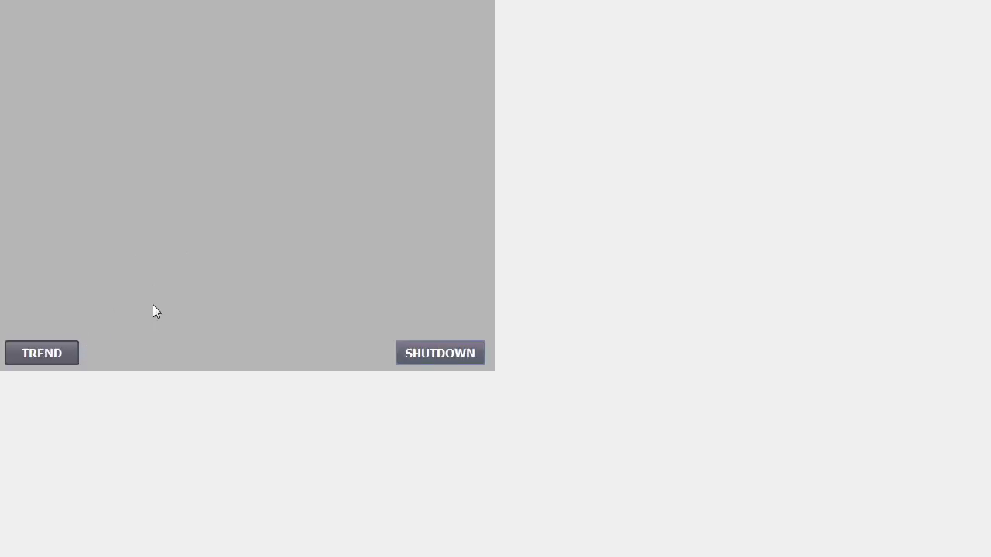
left_click(419, 352)
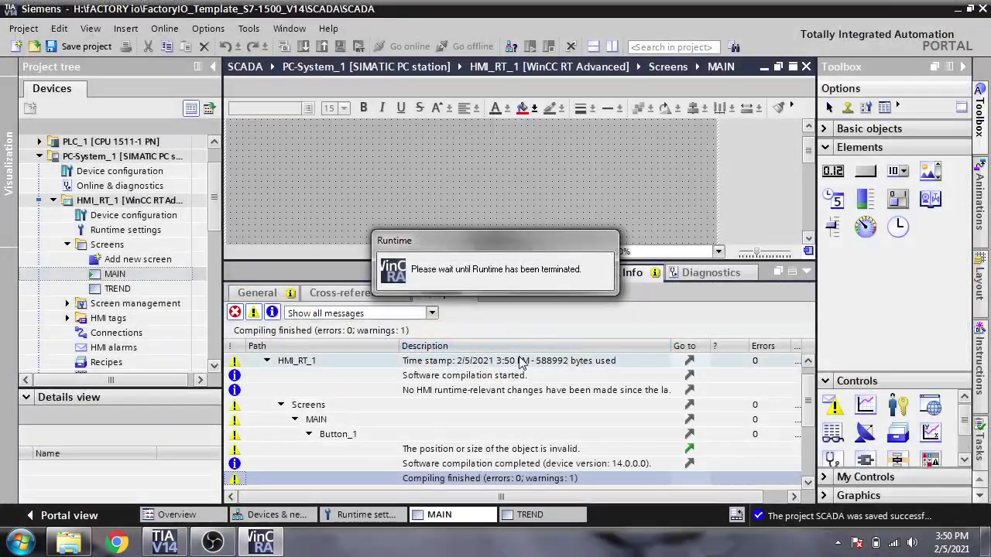
left_click(806, 271)
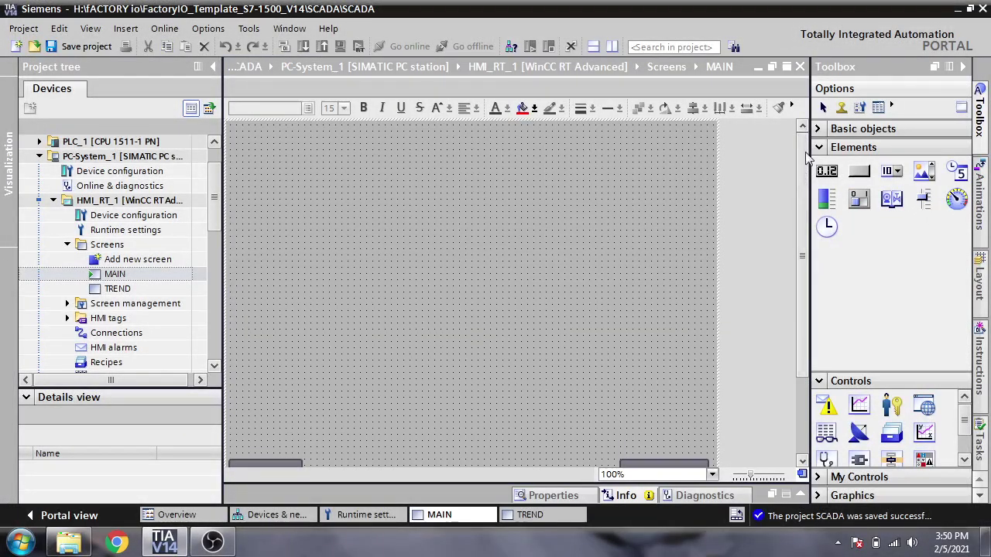
- Add a 'MAIN' text label near the top-left of the MAIN screen
left_click(851, 128)
left_click(858, 180)
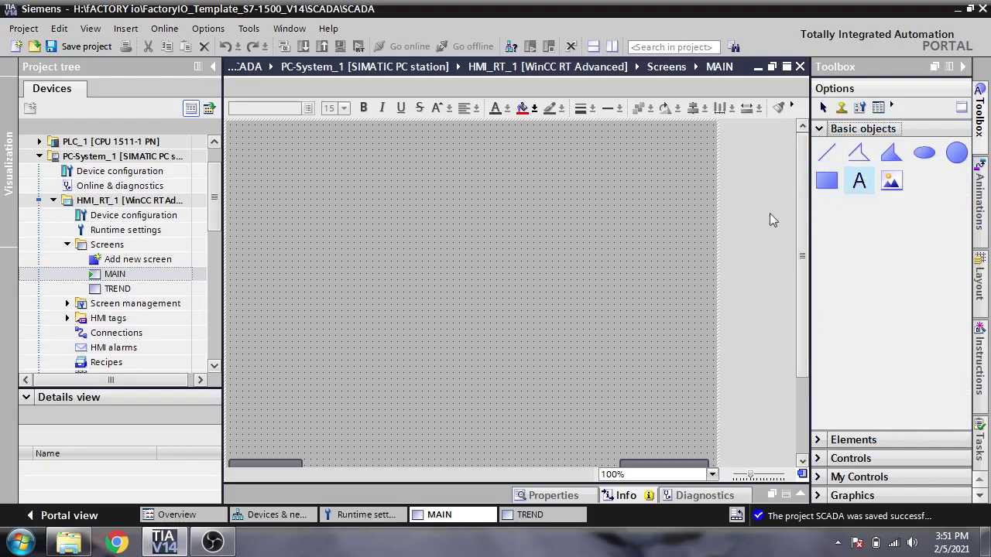
left_click(295, 179)
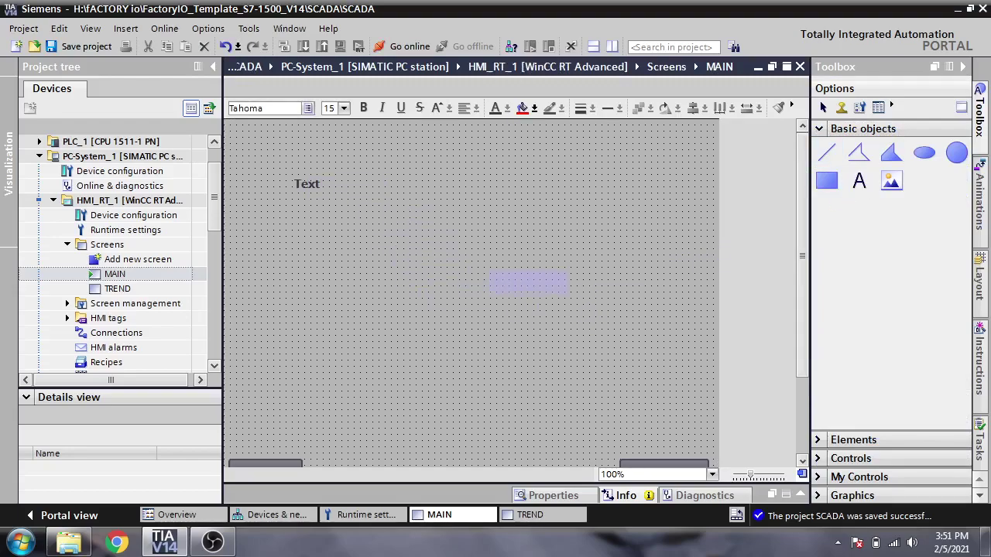
type("MA")
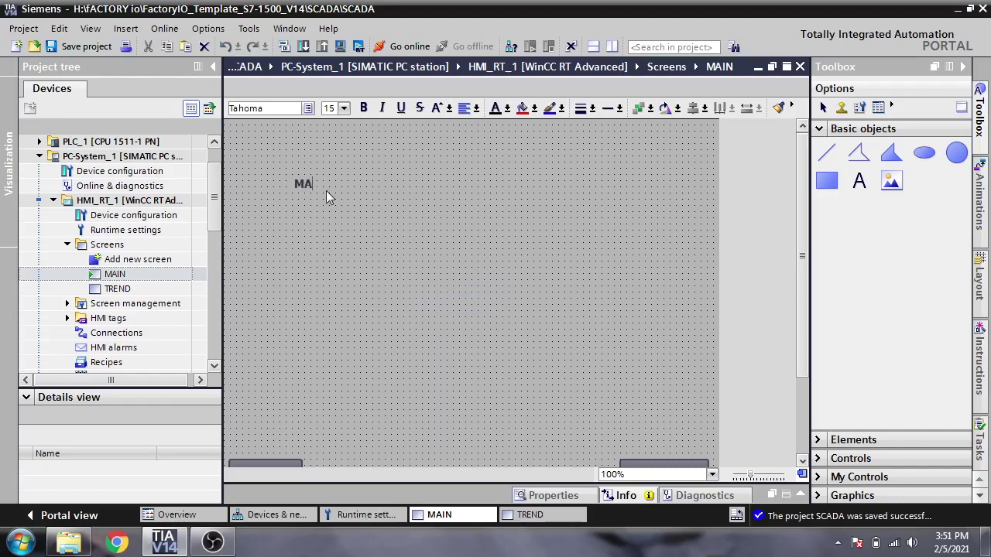
type("IN")
left_click(327, 192)
left_click(325, 184)
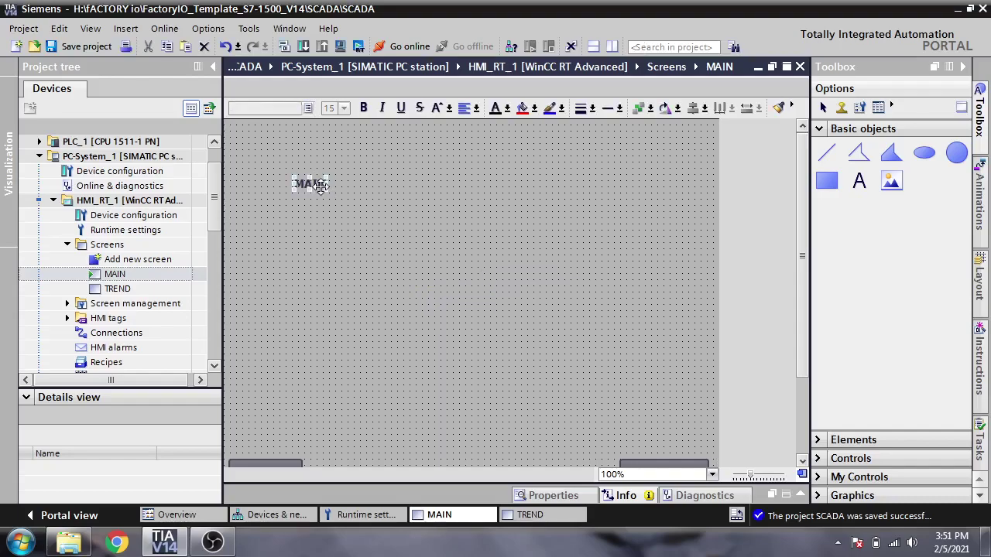
left_click_drag(324, 191, 360, 217)
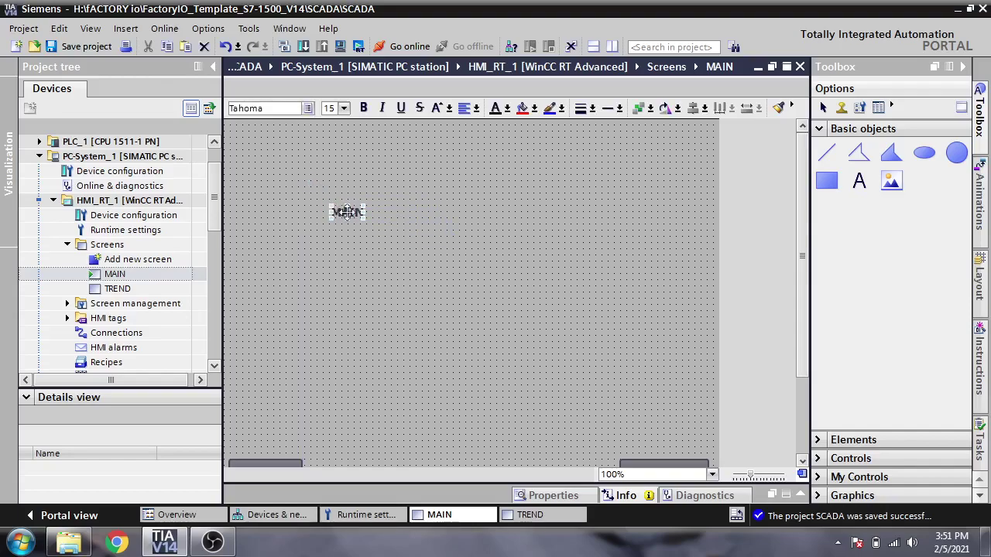
left_click_drag(343, 210, 357, 217)
- Set the MAIN title font to Tahoma 36 px bold and move it toward the centre
left_click(394, 286)
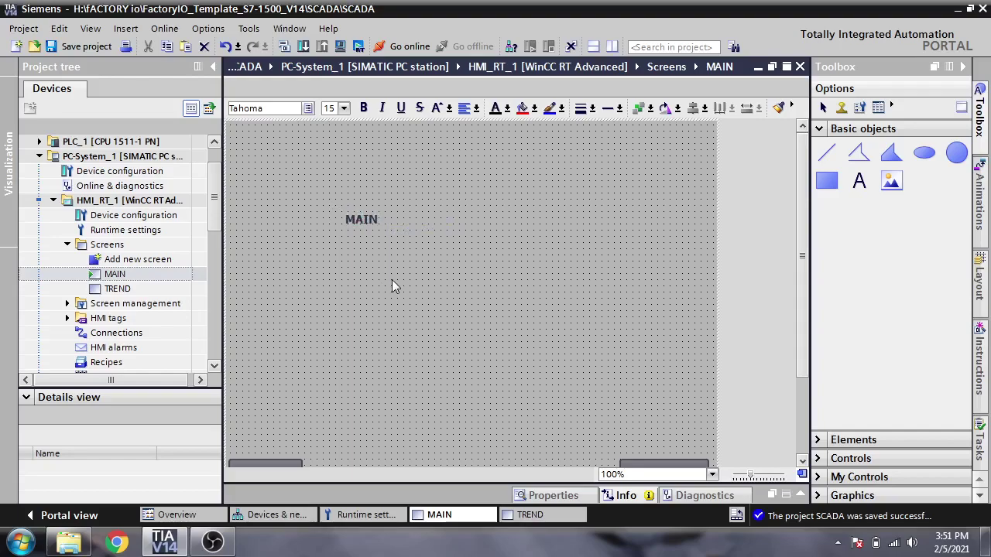
left_click(369, 217)
double_click(379, 271)
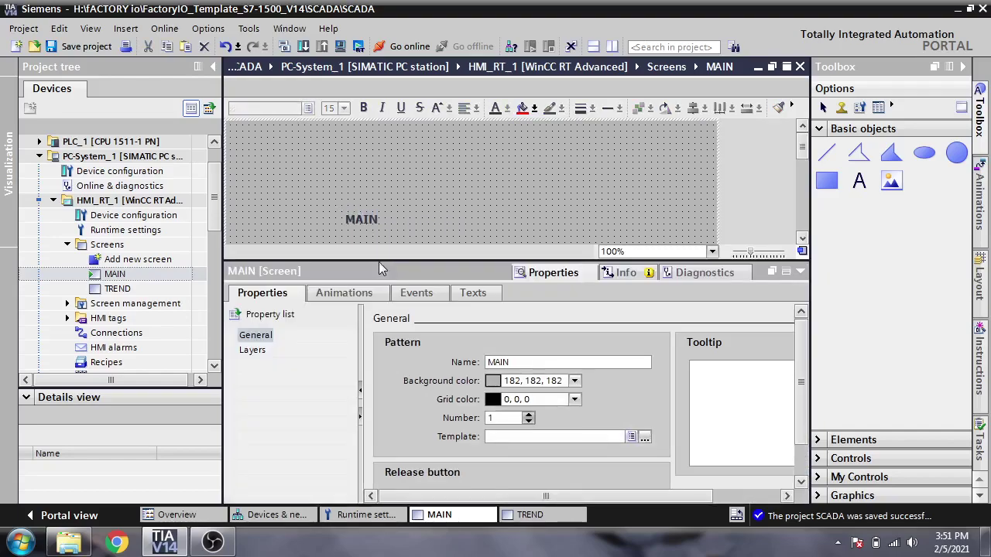
left_click(370, 220)
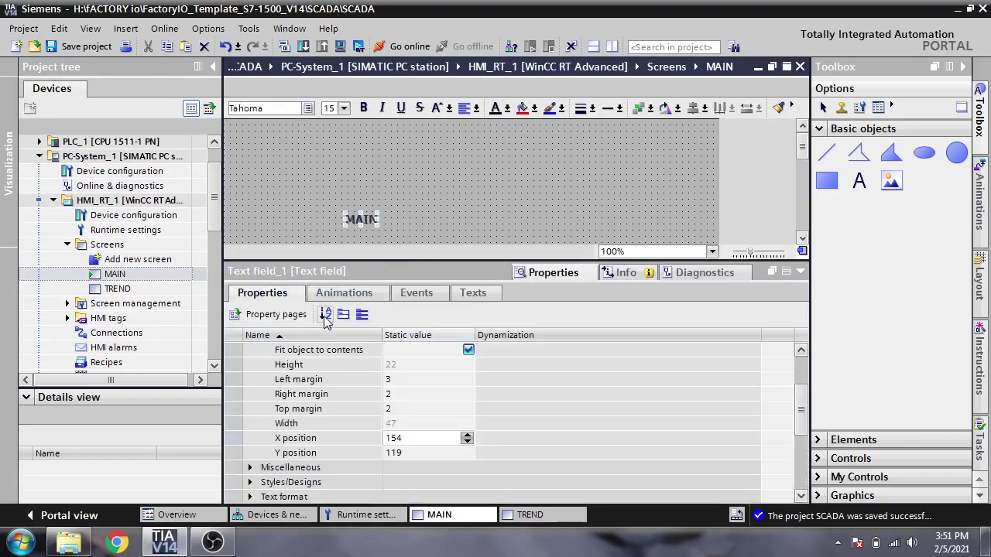
left_click(275, 314)
left_click(269, 379)
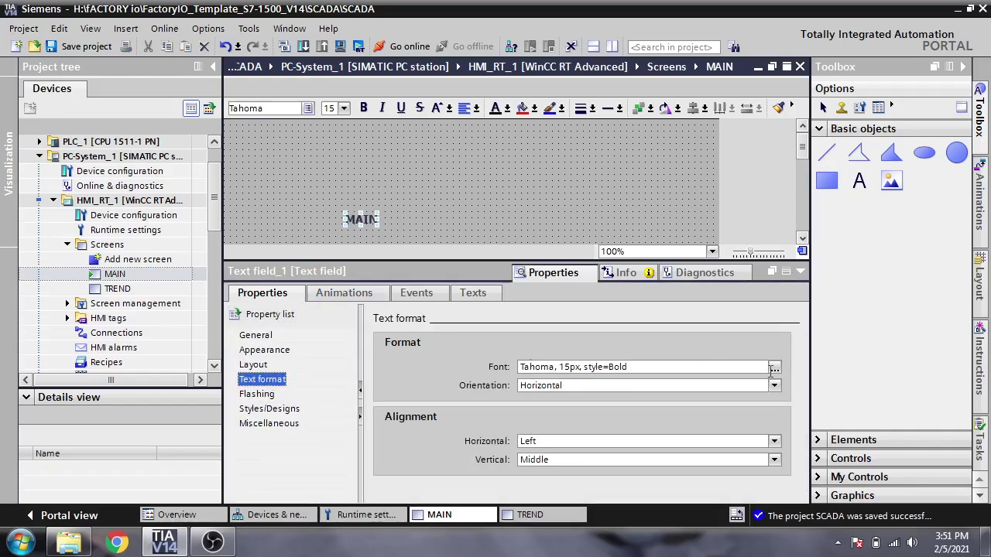
left_click(774, 367)
left_click_drag(592, 209, 592, 247)
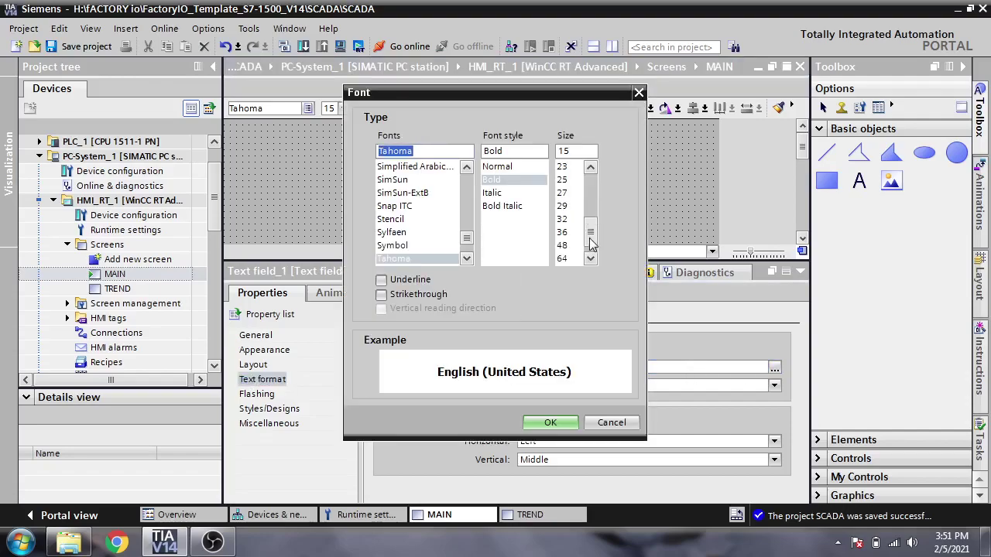
left_click(562, 232)
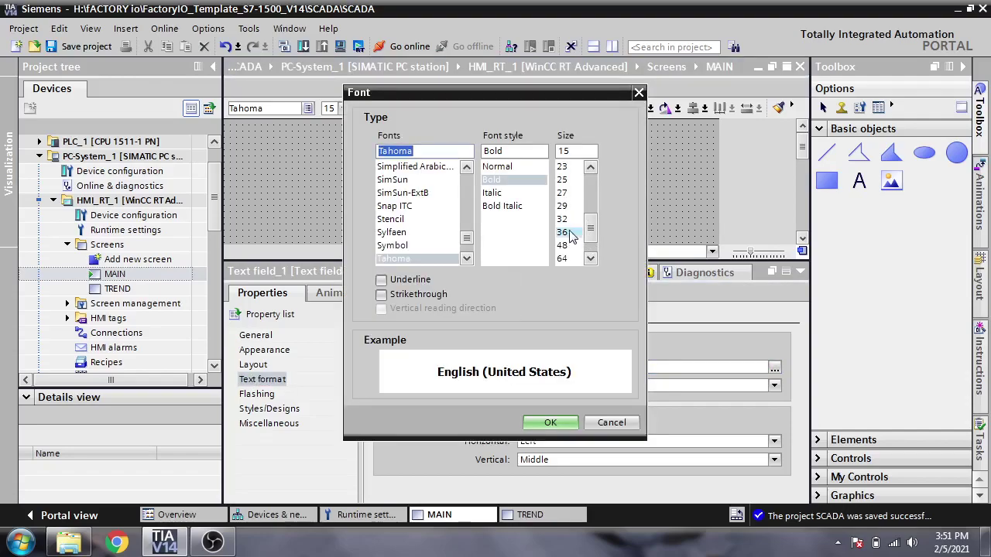
left_click(549, 423)
left_click(800, 272)
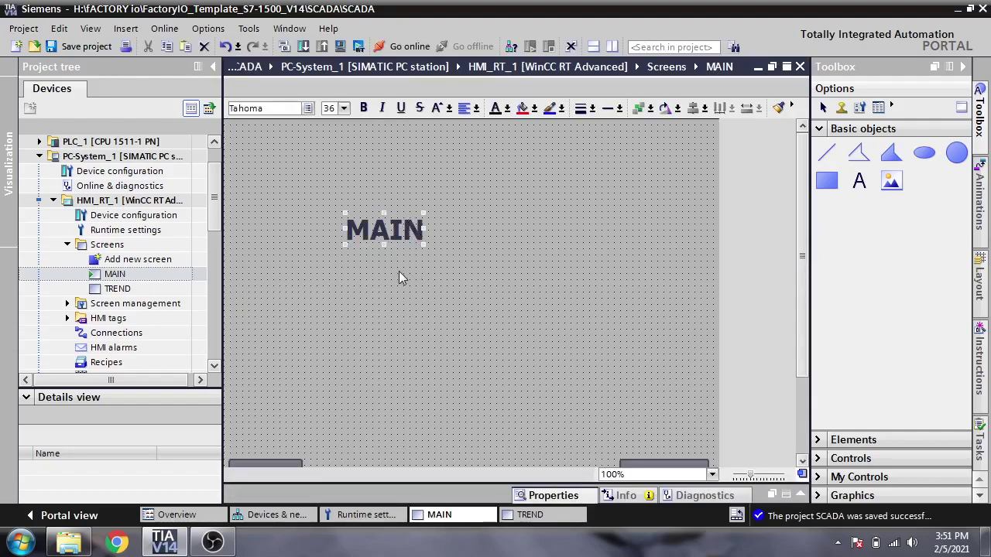
left_click_drag(404, 239, 473, 255)
- Select the MAIN title and bring up its appearance text colour options
double_click(460, 255)
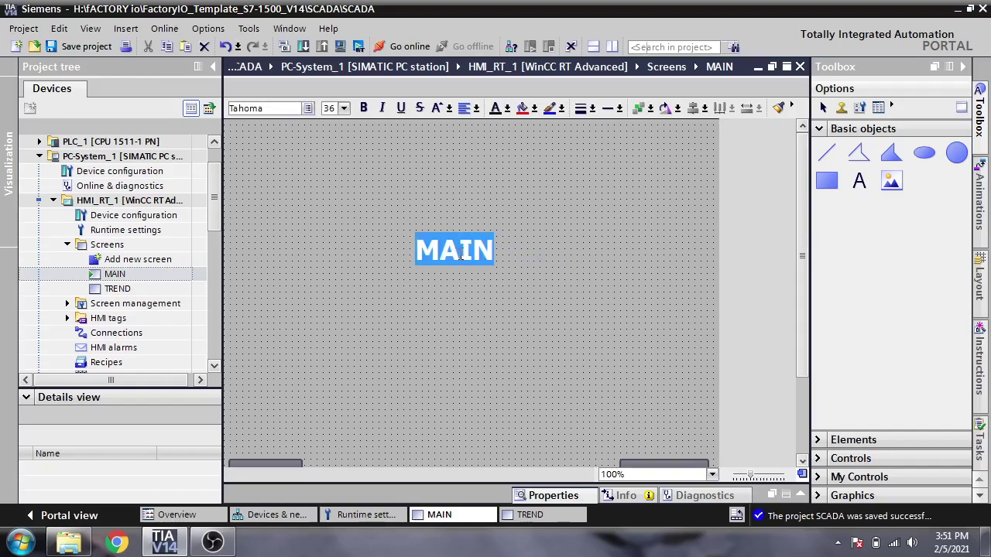
double_click(418, 287)
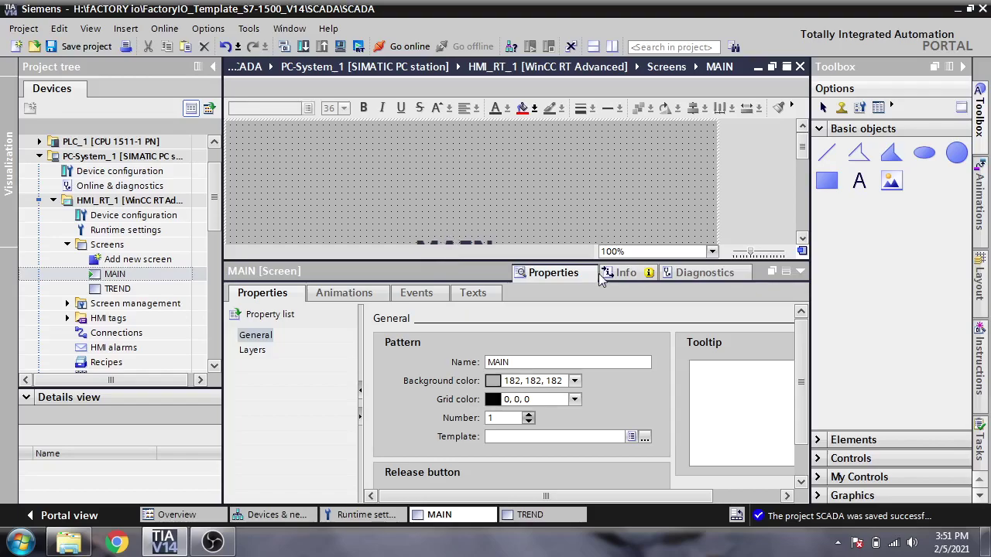
left_click_drag(803, 158, 803, 166)
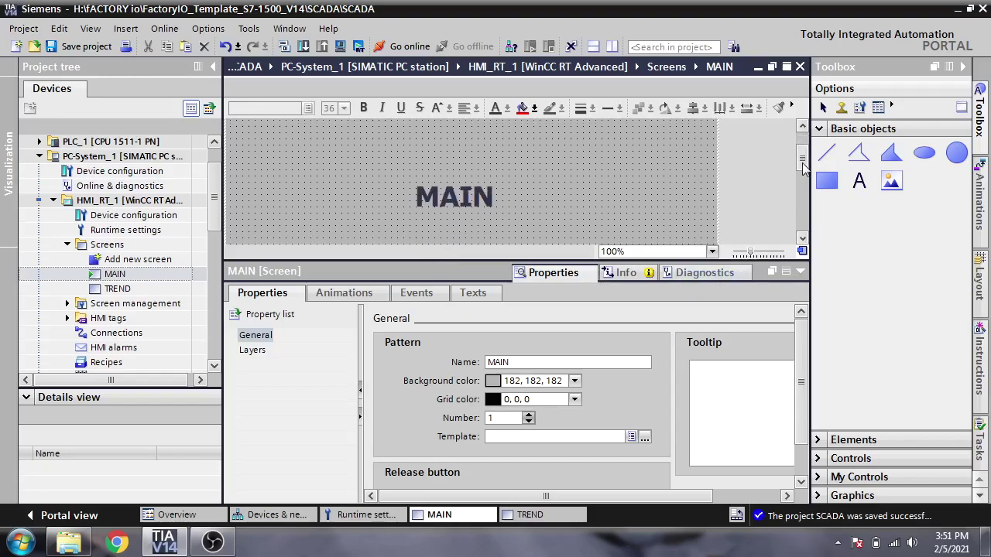
left_click(477, 203)
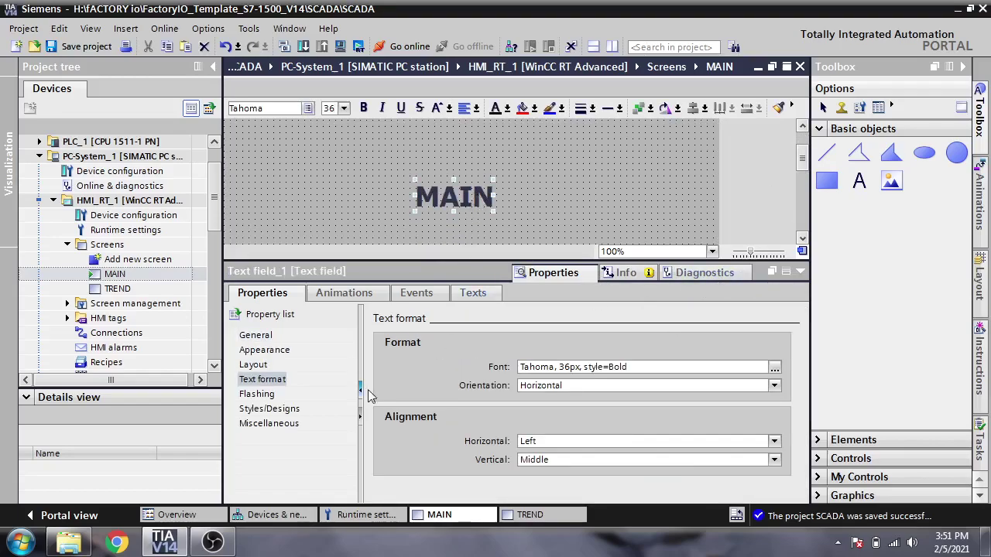
left_click(257, 335)
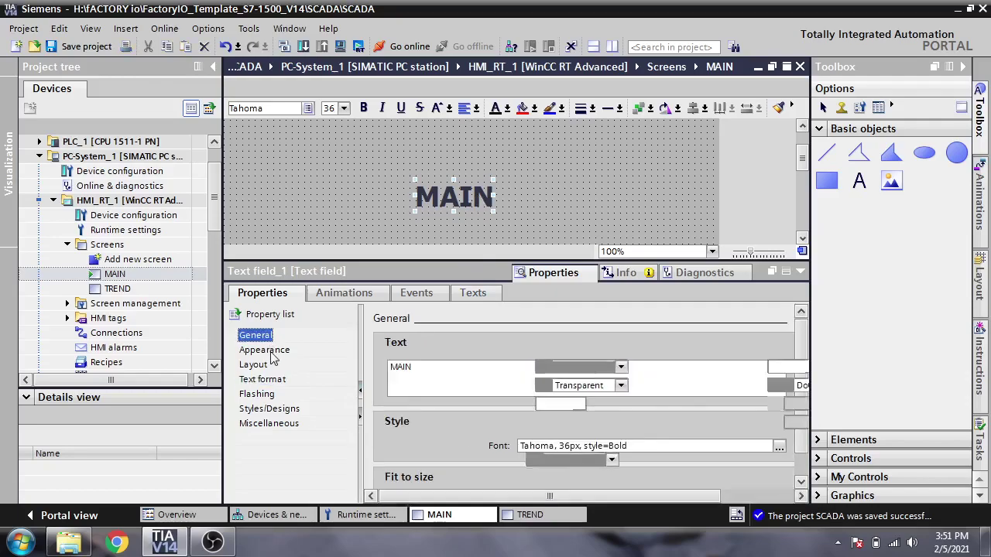
left_click(267, 350)
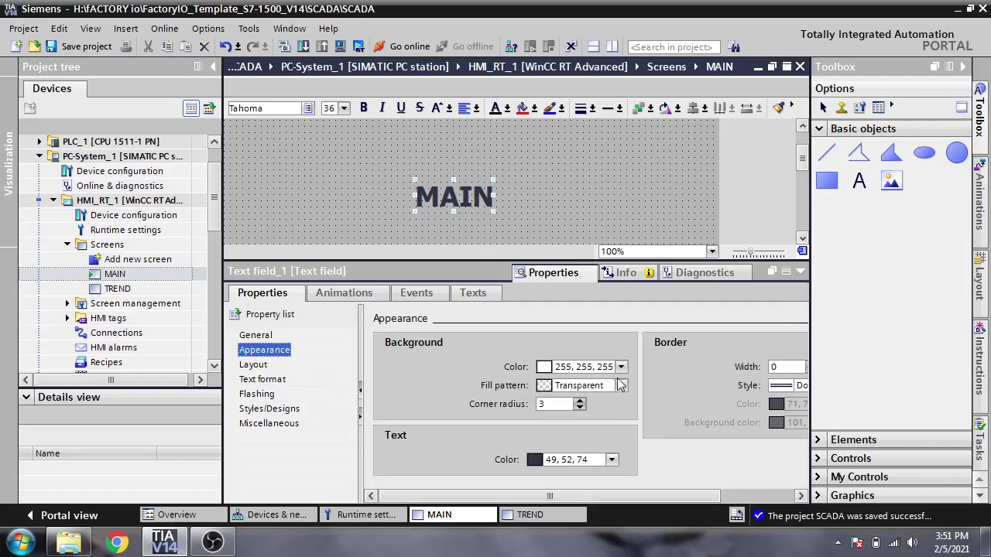
left_click(611, 460)
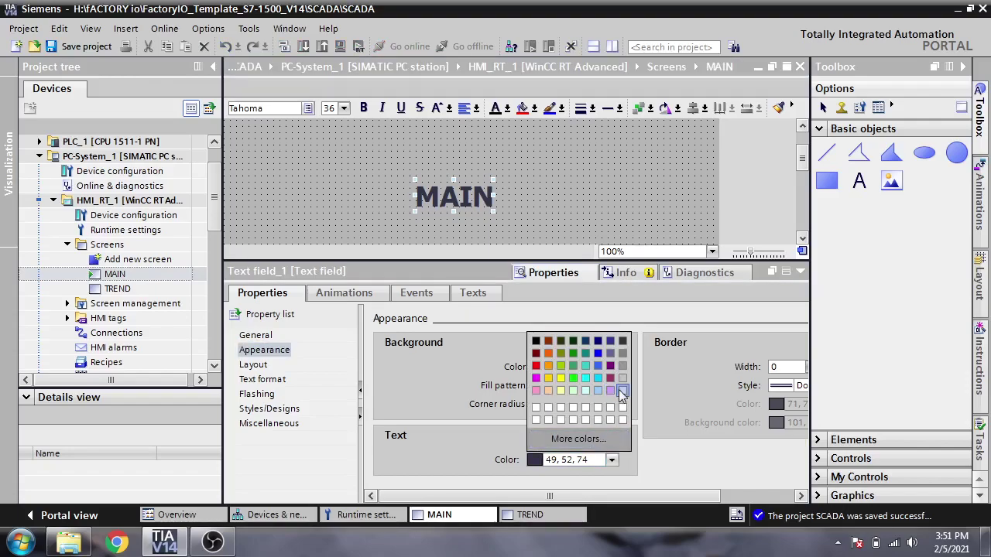
left_click(559, 459)
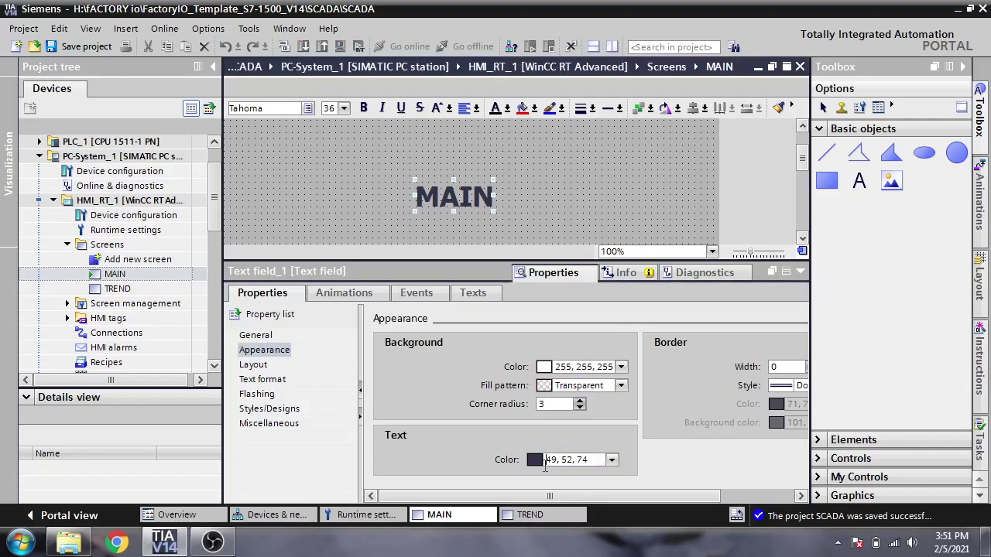
- Try red text on the MAIN title, then paste back the original 49, 52, 74
left_click_drag(596, 461, 548, 460)
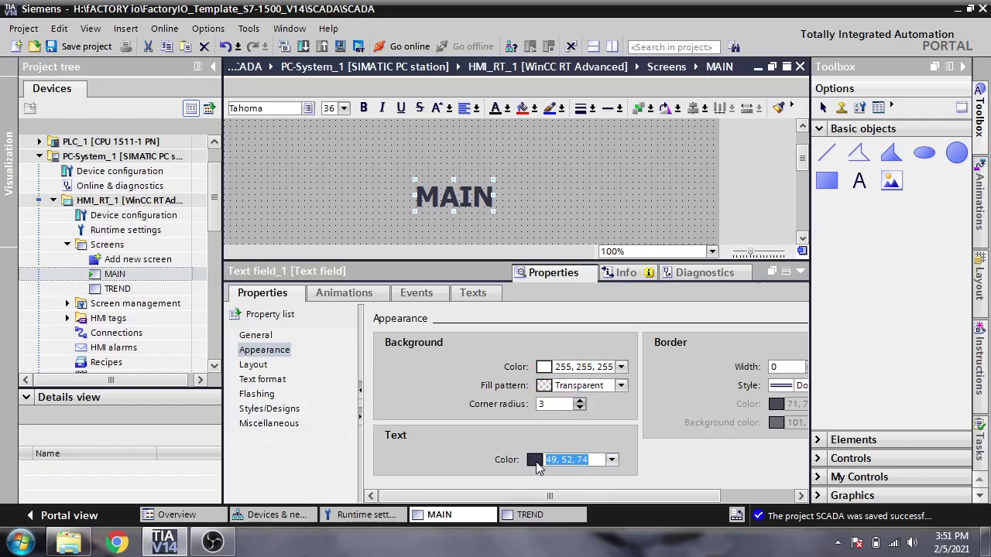
left_click(611, 460)
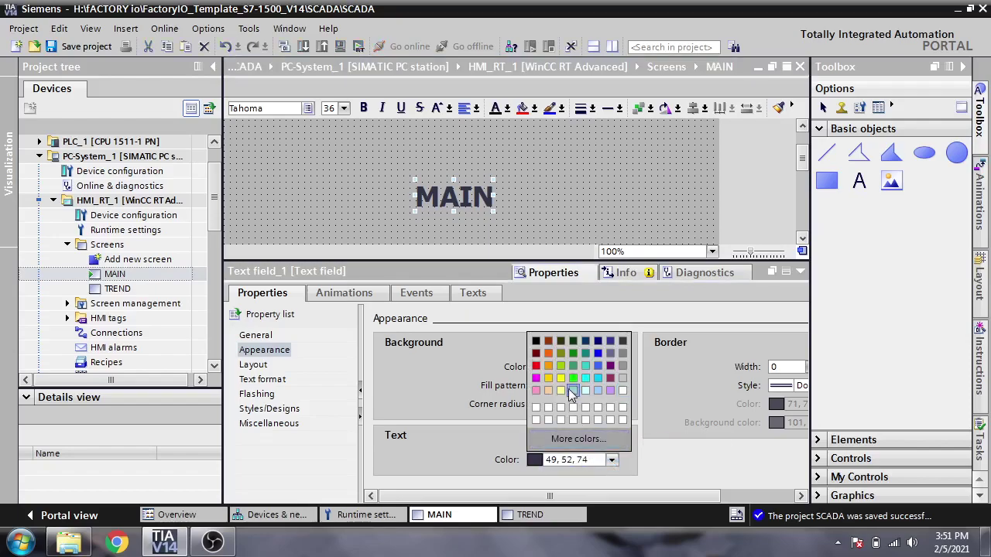
left_click(535, 365)
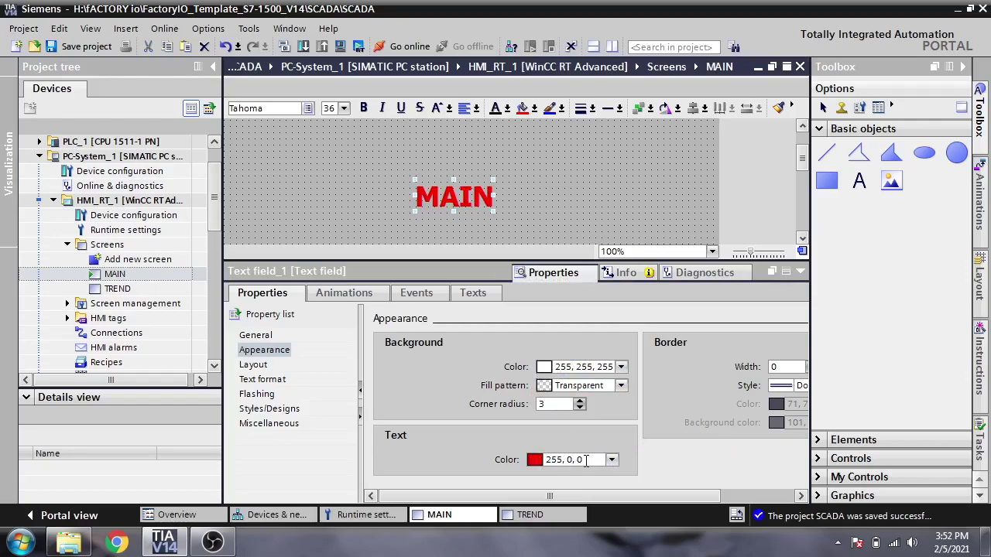
left_click_drag(585, 460, 545, 462)
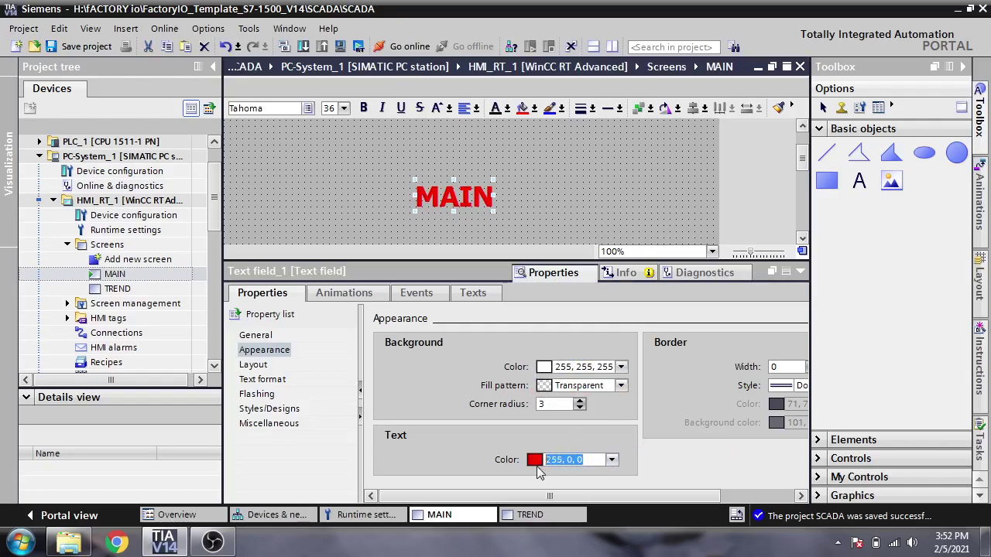
type("49, 52, 74")
key("Return")
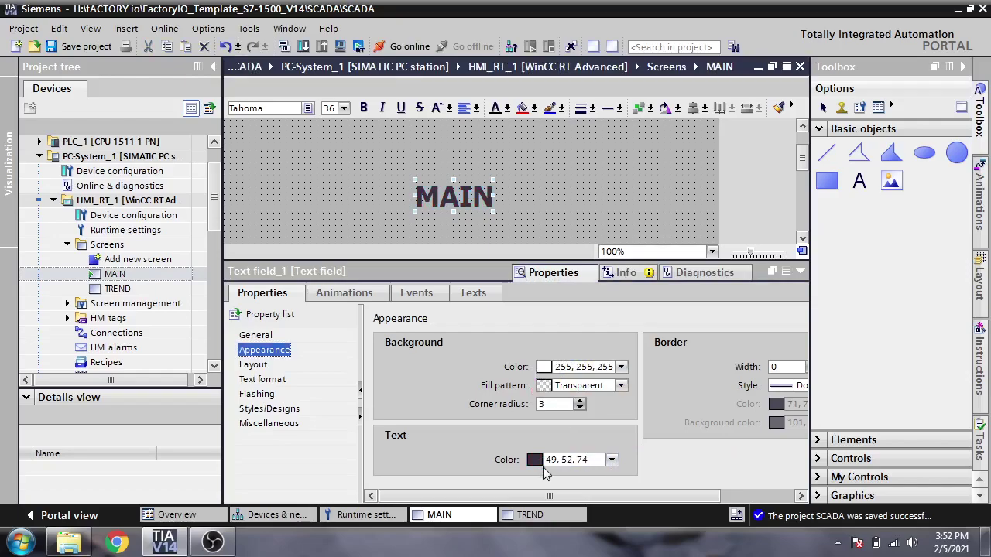
left_click(499, 218)
left_click(463, 189)
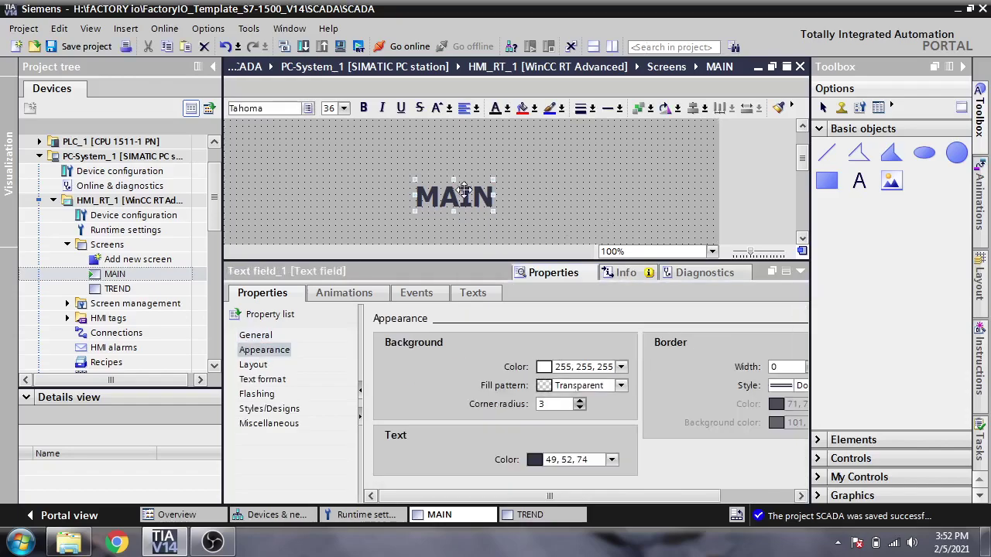
- Copy the large bold MAIN title and paste it onto the TREND screen
right_click(463, 190)
left_click(484, 212)
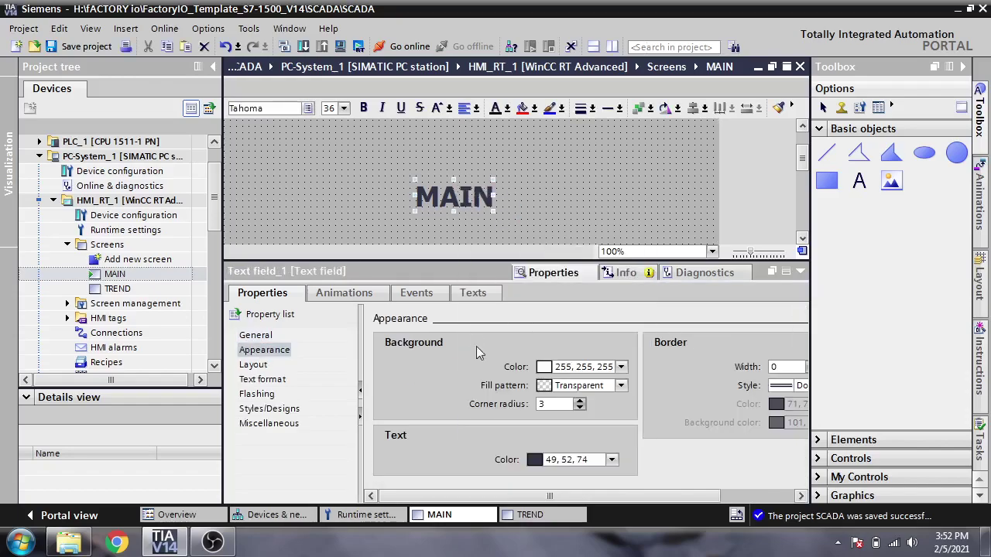
left_click(517, 516)
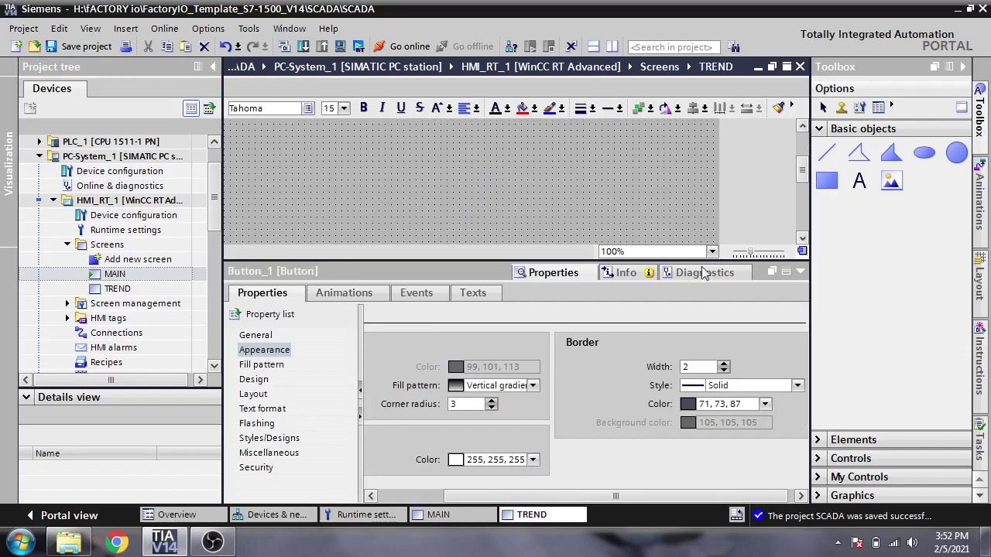
left_click(800, 273)
right_click(409, 159)
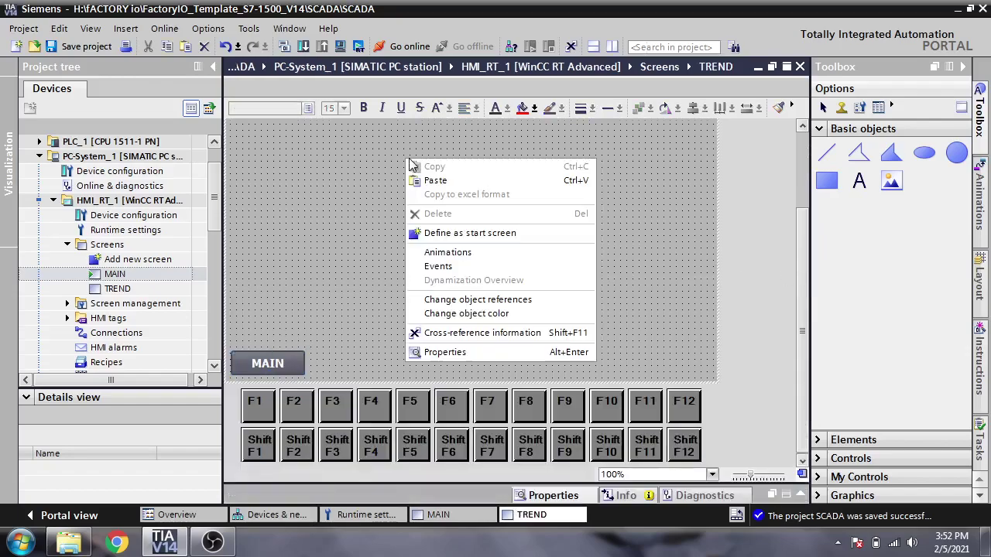
left_click(453, 184)
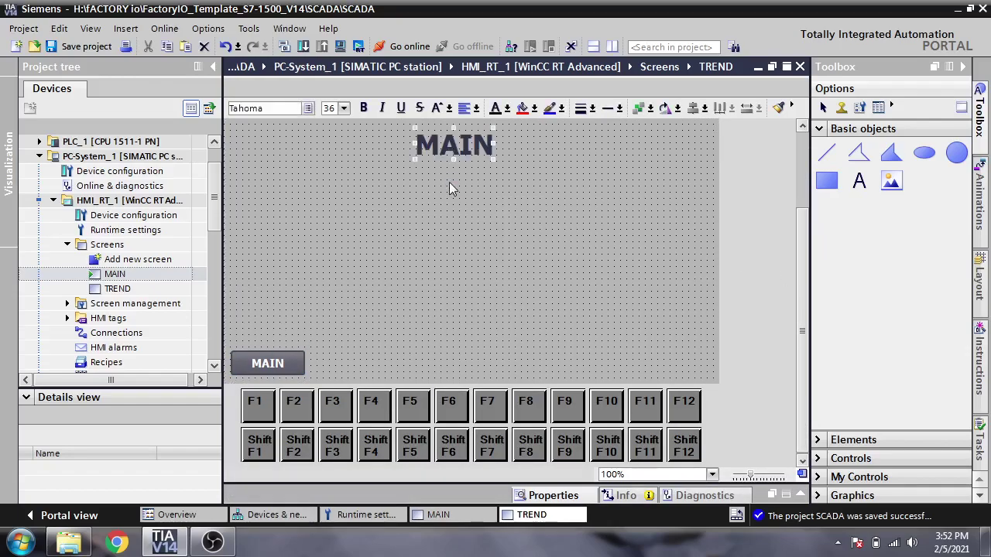
- Change the pasted title's text to 'TREND' and save the project
double_click(465, 147)
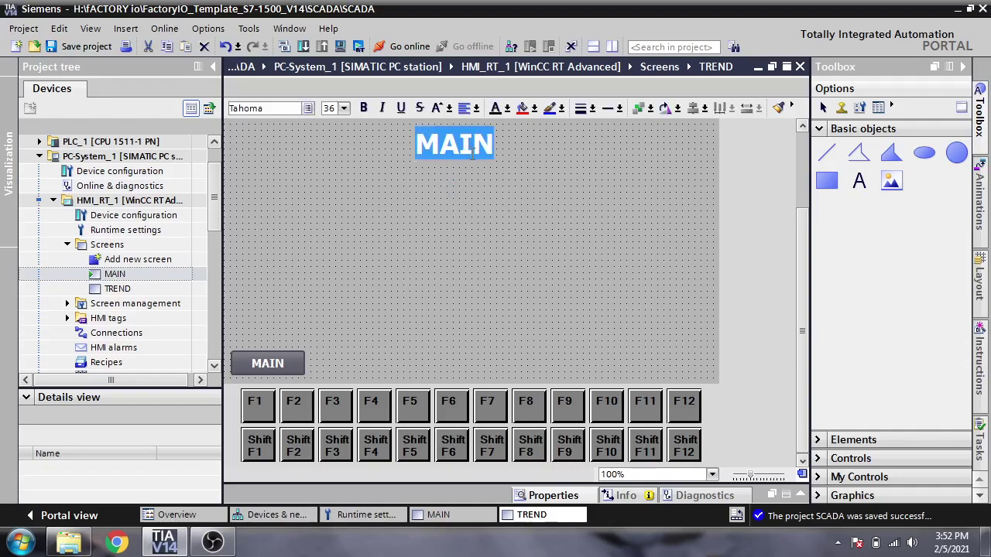
type("TREND")
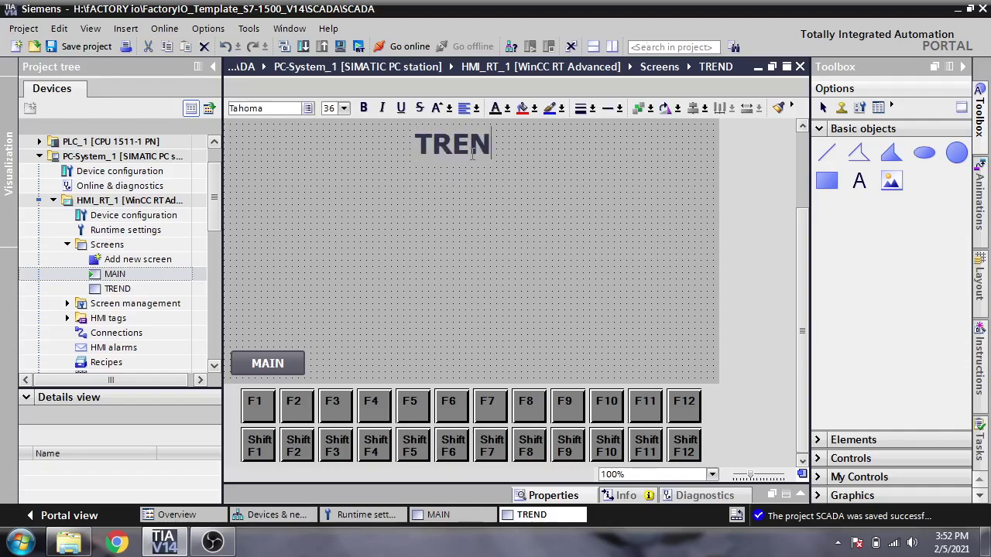
left_click(483, 217)
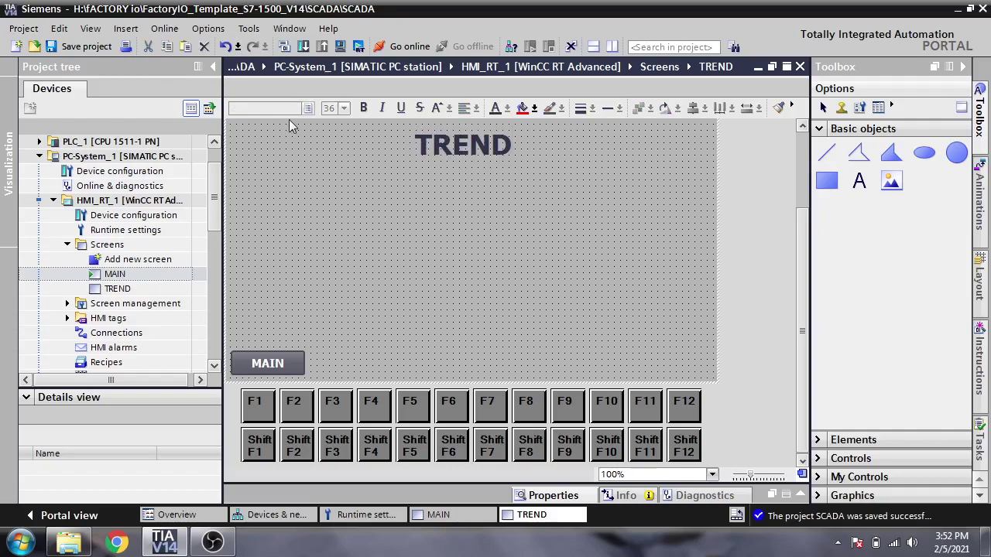
left_click(85, 47)
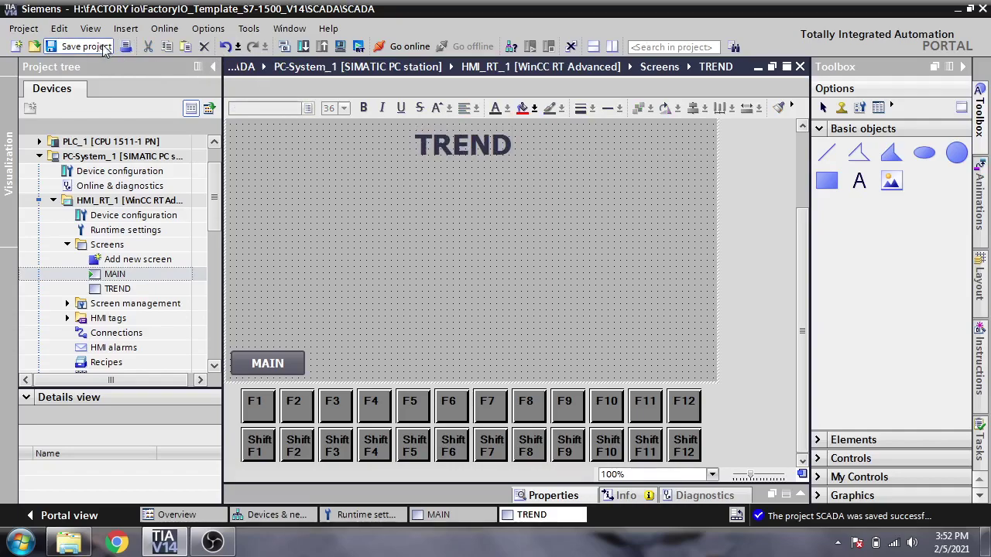
- Compile and simulate the HMI, switch between TREND and MAIN twice, then shut down the runtime
left_click(283, 47)
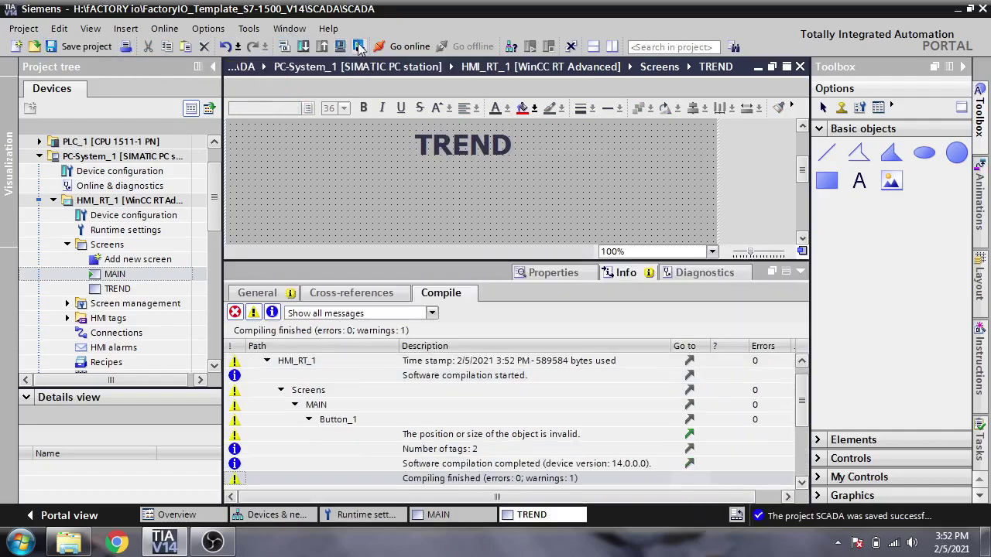
left_click(359, 47)
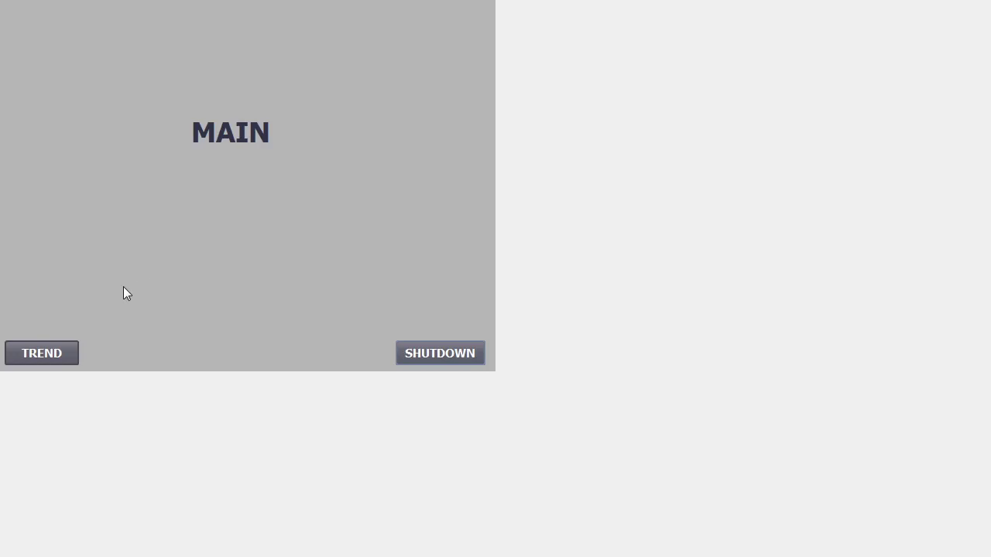
left_click(69, 357)
left_click(70, 358)
left_click(70, 358)
left_click(70, 359)
left_click(408, 356)
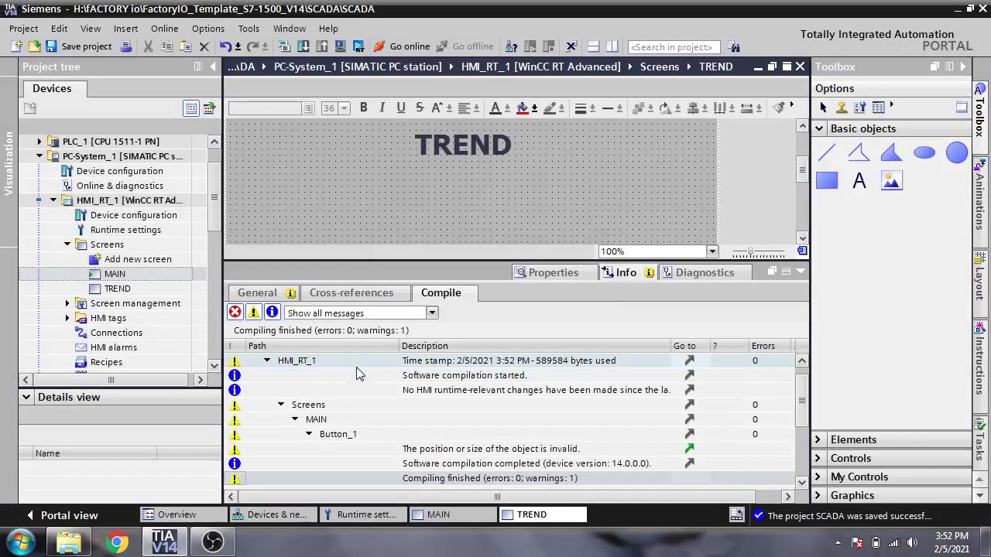